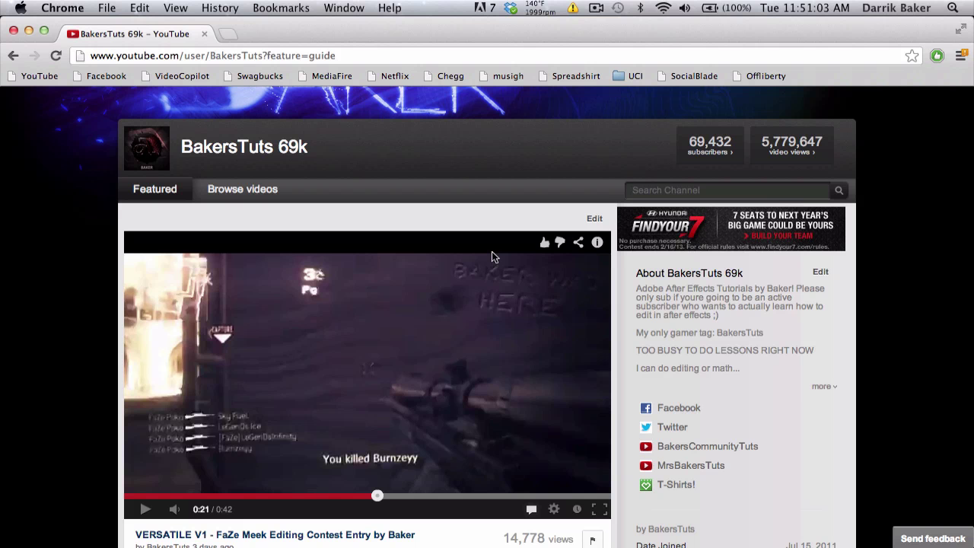
Step: Scroll to the featured contest entry, play it and pause at 0:24
scroll(864, 350, "down", 1)
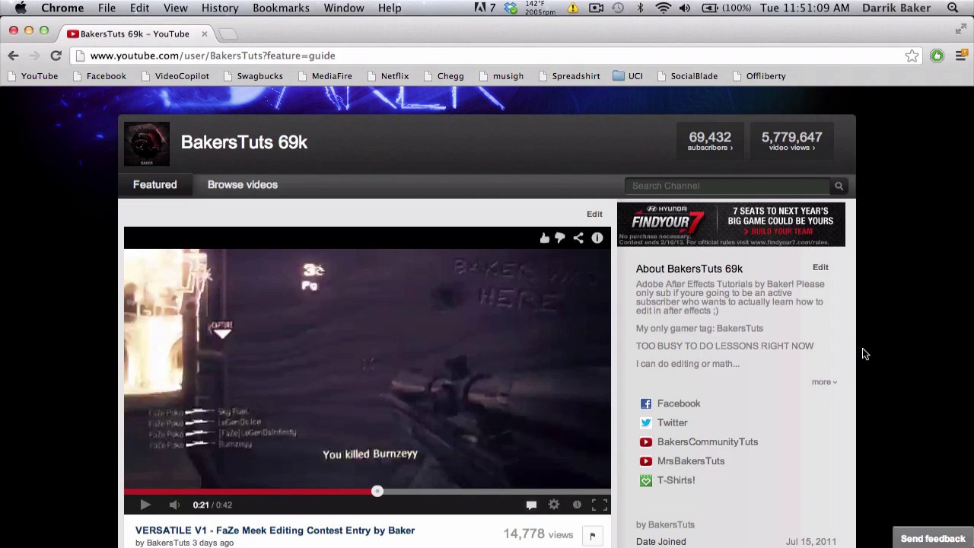
scroll(863, 351, "down", 2)
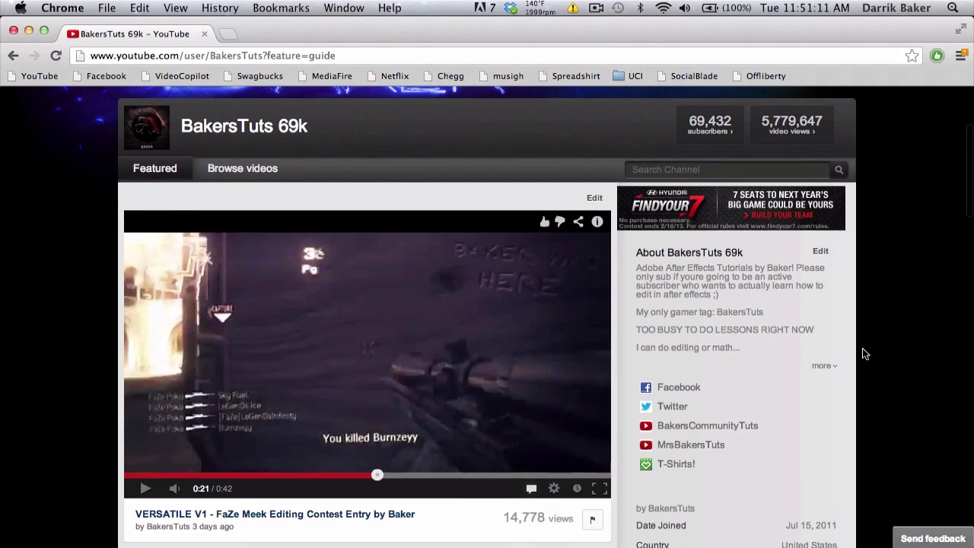
scroll(864, 352, "down", 1)
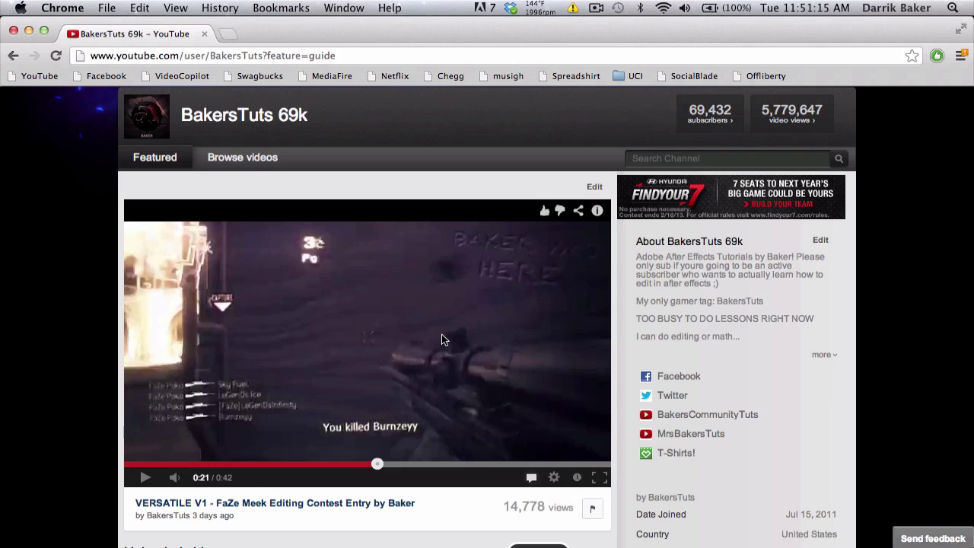
left_click(441, 339)
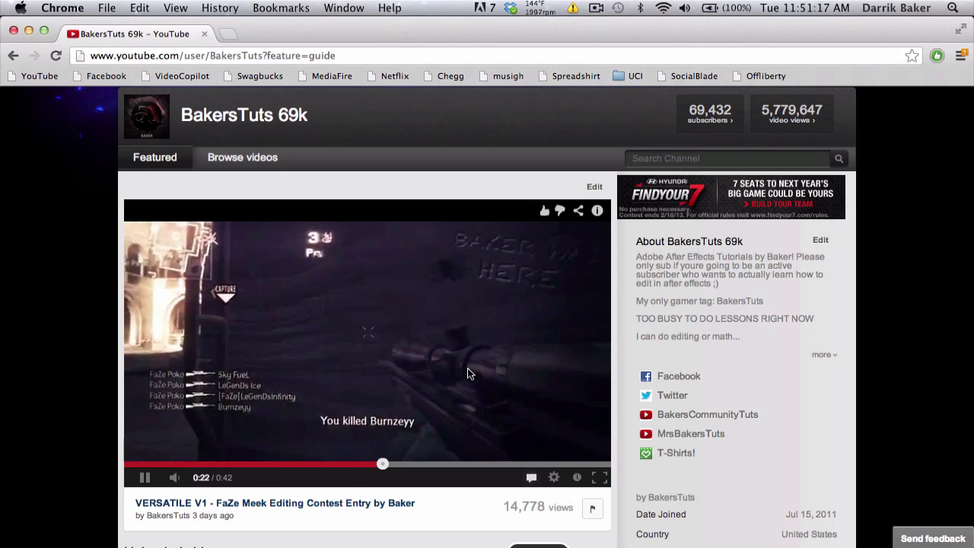
left_click(567, 346)
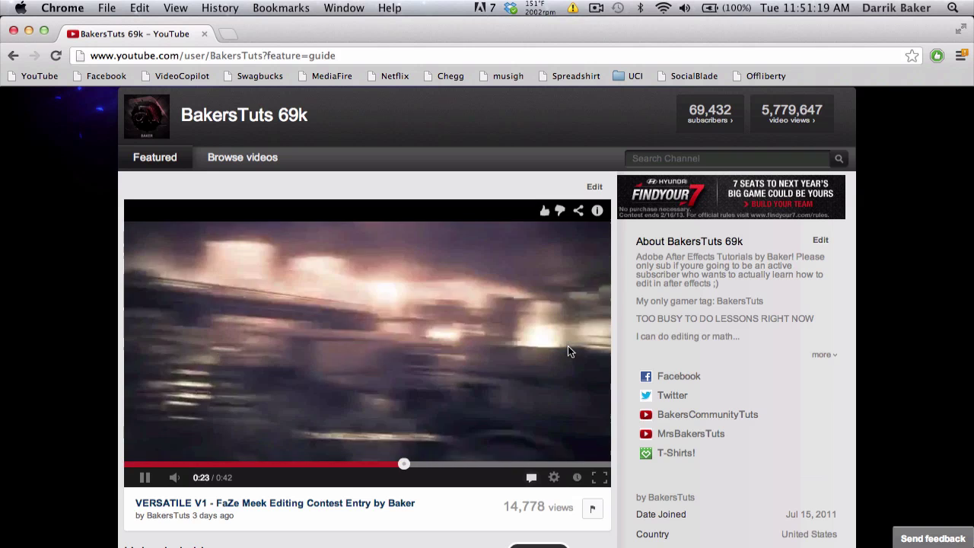
Step: Replay the bounce section from 0:21, skip ahead to 0:29, and pause at 0:33
left_click(375, 463)
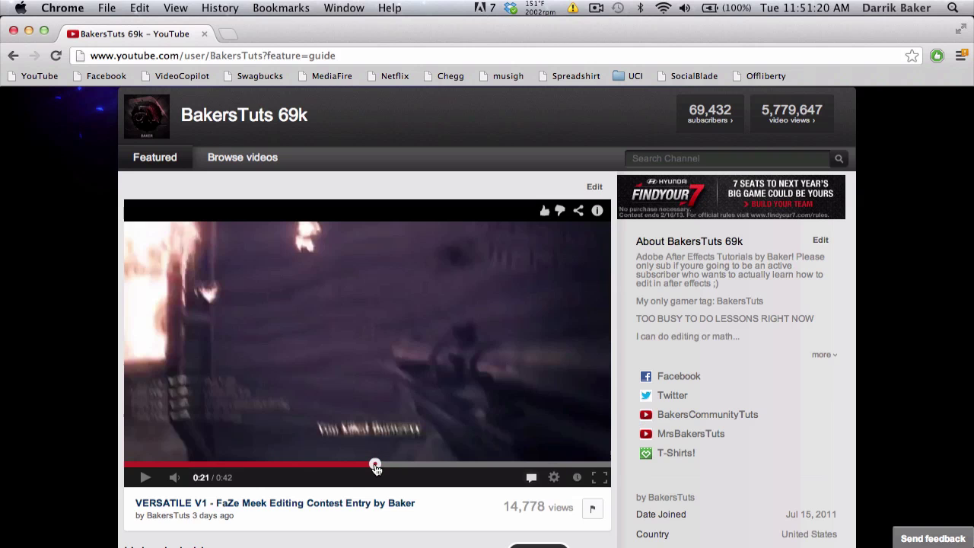
left_click(420, 402)
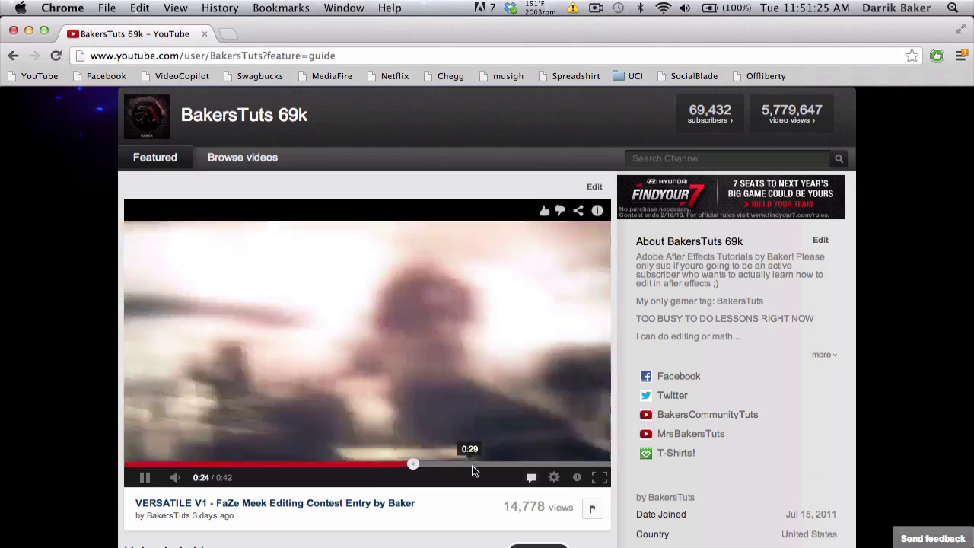
left_click(476, 463)
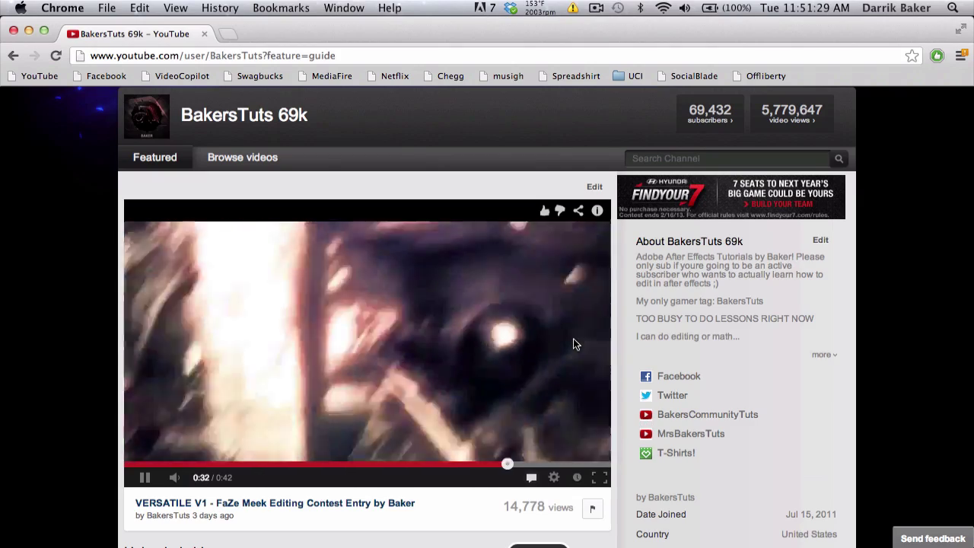
left_click(545, 342)
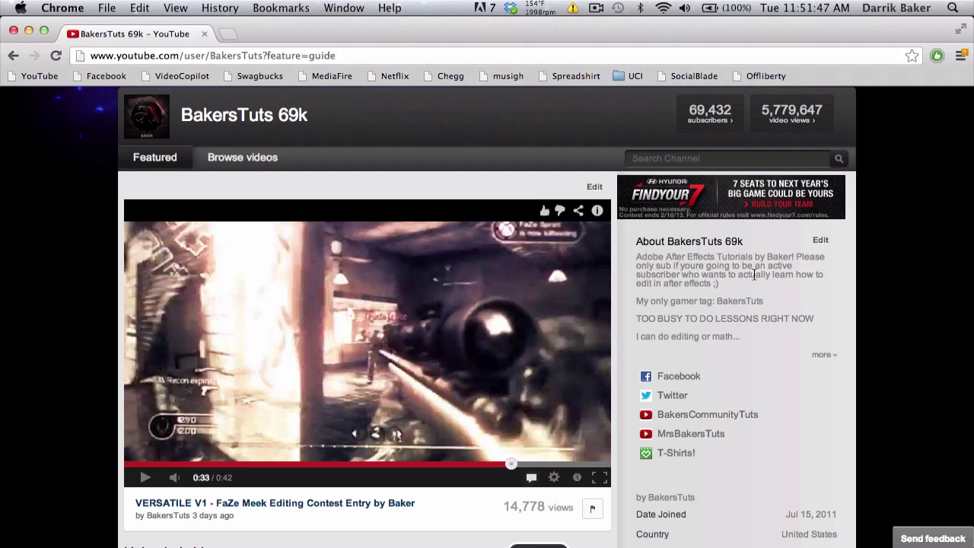
Step: In After Effects, create a new composition from clip 6.m4v
key("ctrl+Right")
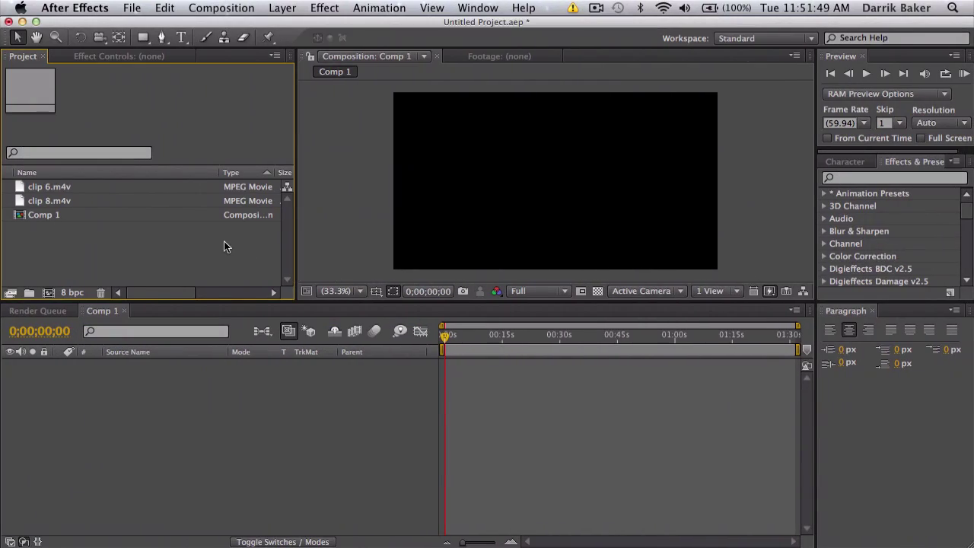
left_click(76, 188)
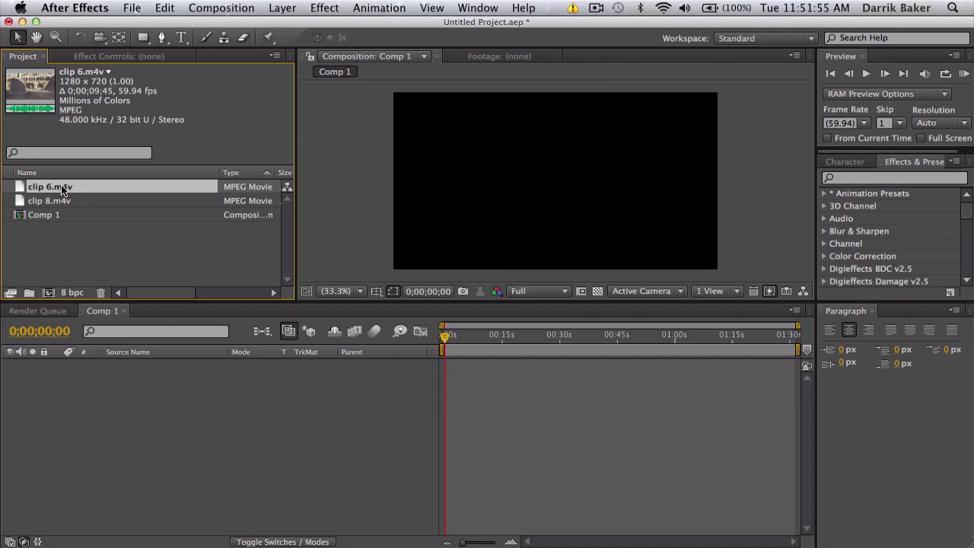
left_click_drag(66, 197, 51, 293)
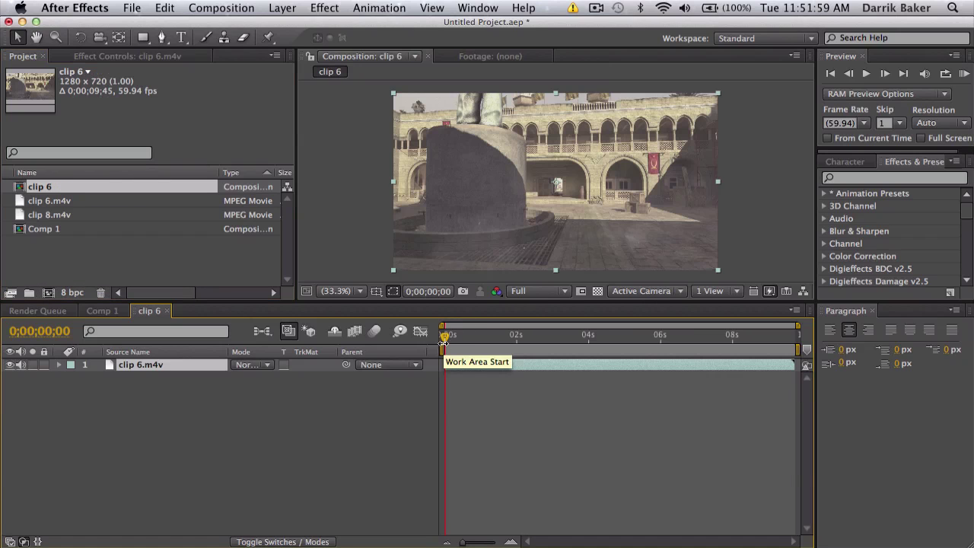
Step: Set the work area from 0;00;00;53 to 0;00;08;24, trim the comp to it, and scrub to review
left_click_drag(448, 337, 746, 335)
key("b")
key("n")
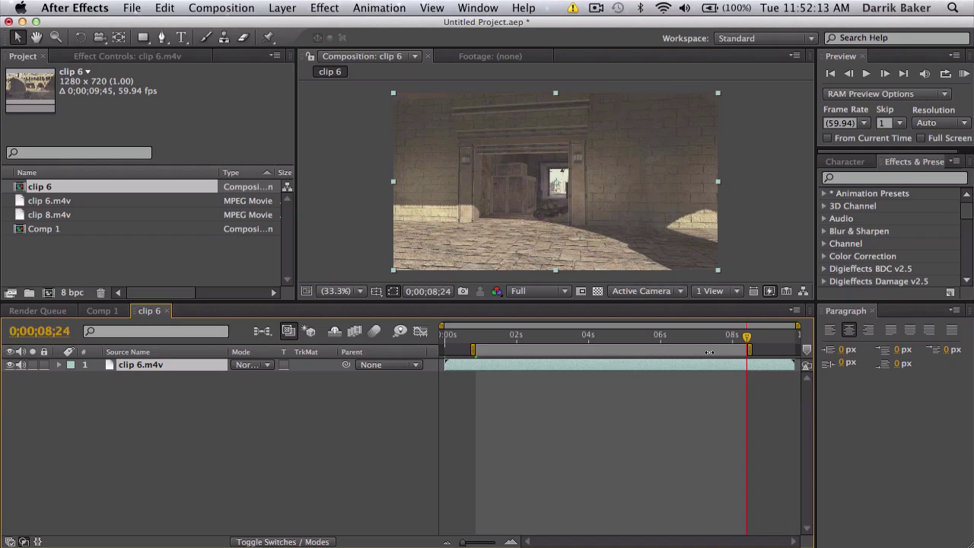
right_click(708, 353)
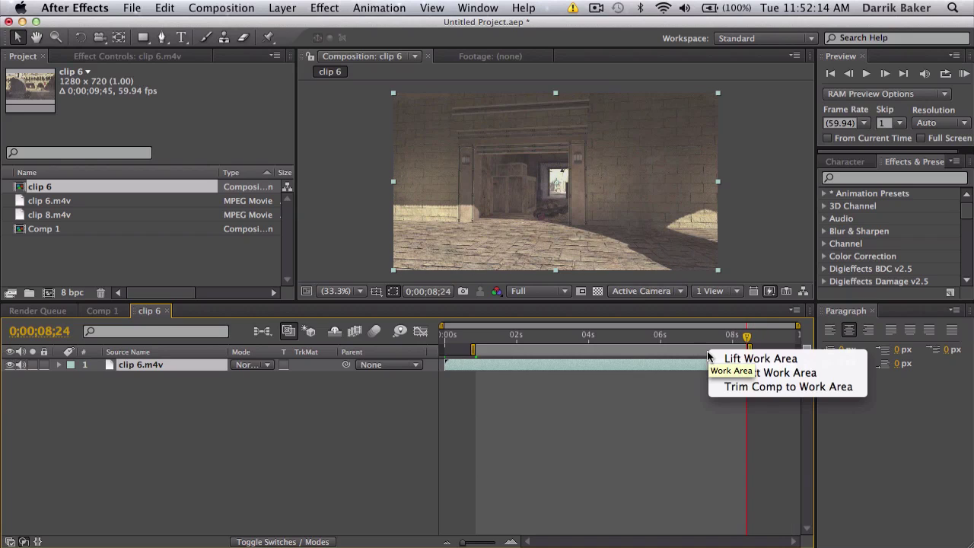
left_click(742, 388)
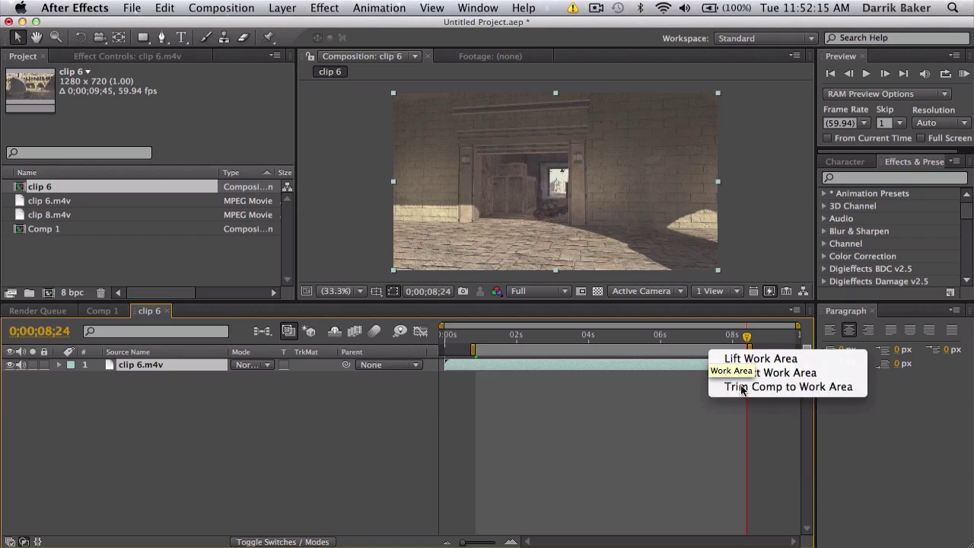
left_click(579, 336)
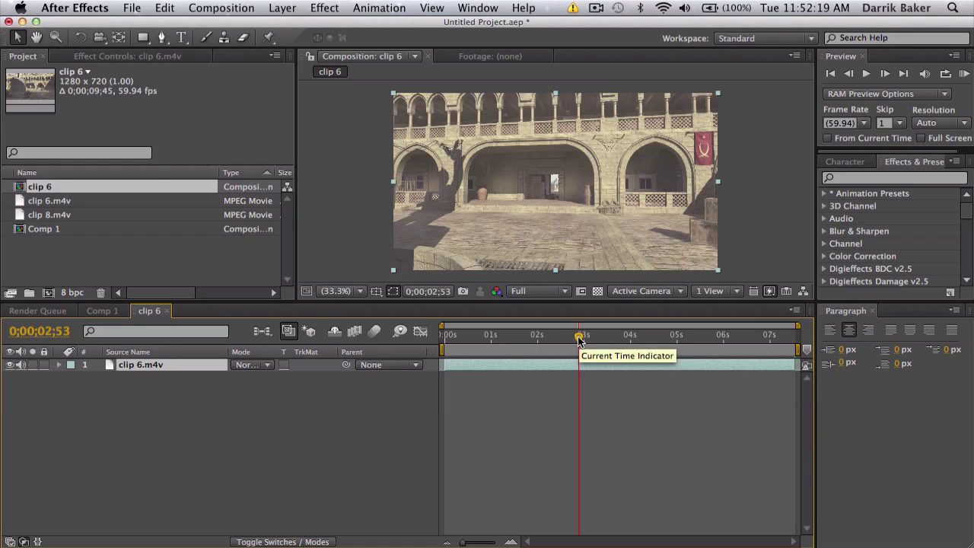
left_click_drag(579, 337, 552, 337)
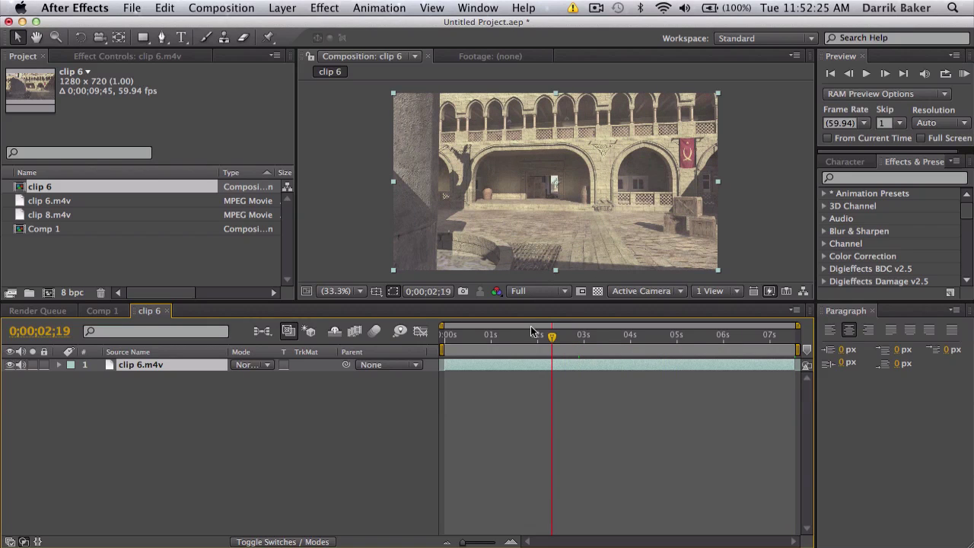
left_click_drag(522, 332, 519, 332)
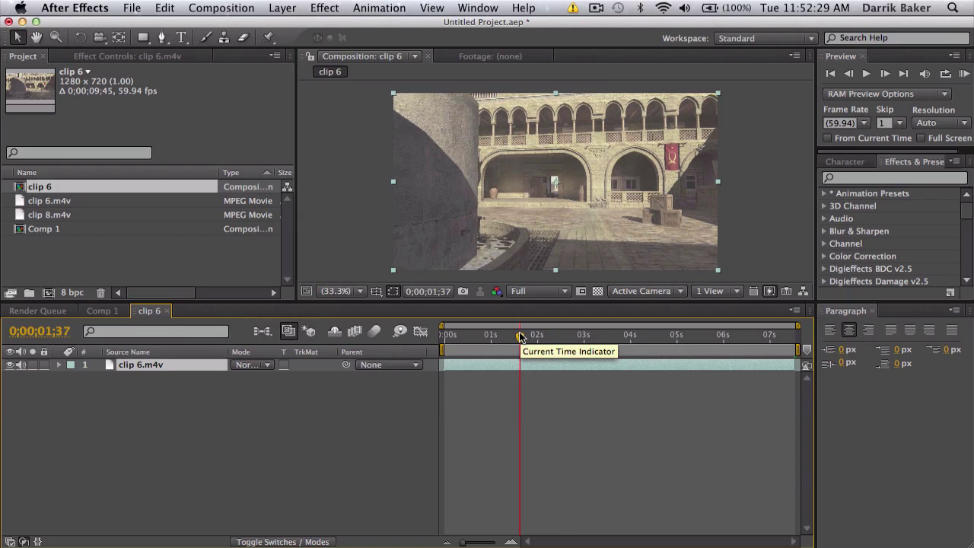
mouse_move(519, 332)
left_mouse_down()
mouse_move(700, 337)
mouse_move(512, 340)
left_mouse_up()
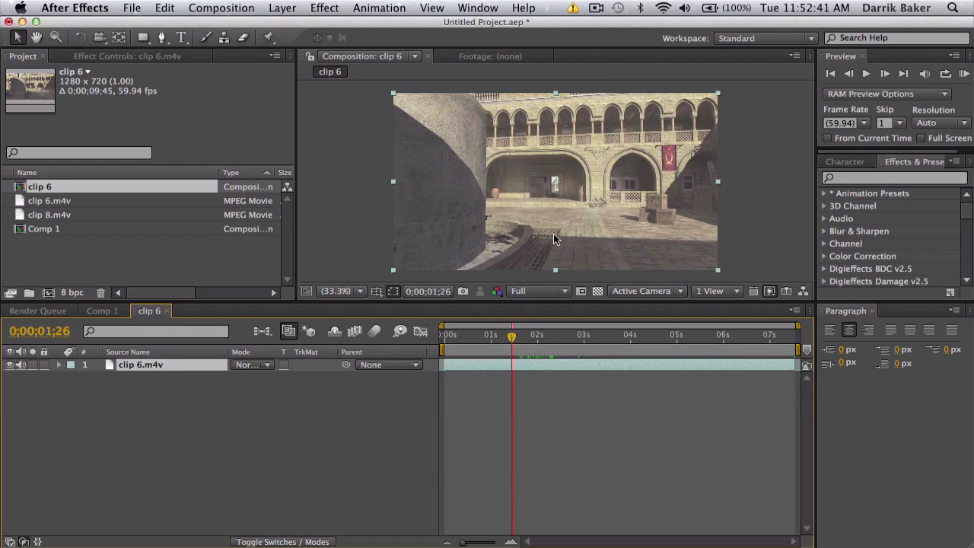
Step: Add the clip 6 composition as a layer in Comp 1
left_click(113, 308)
left_click_drag(49, 188, 184, 386)
key("=")
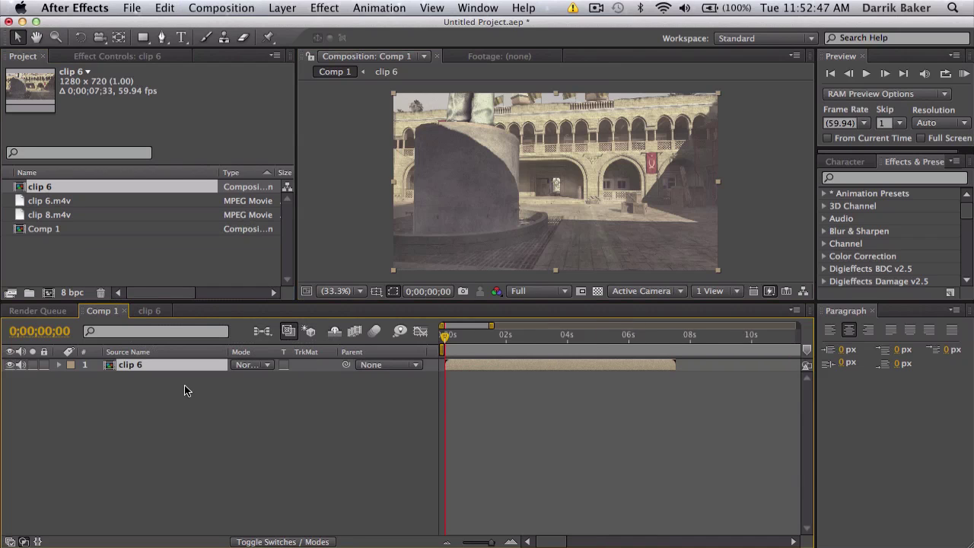
Step: Enable time remapping on clip 6 and move its end keyframe earlier to speed playback
right_click(471, 361)
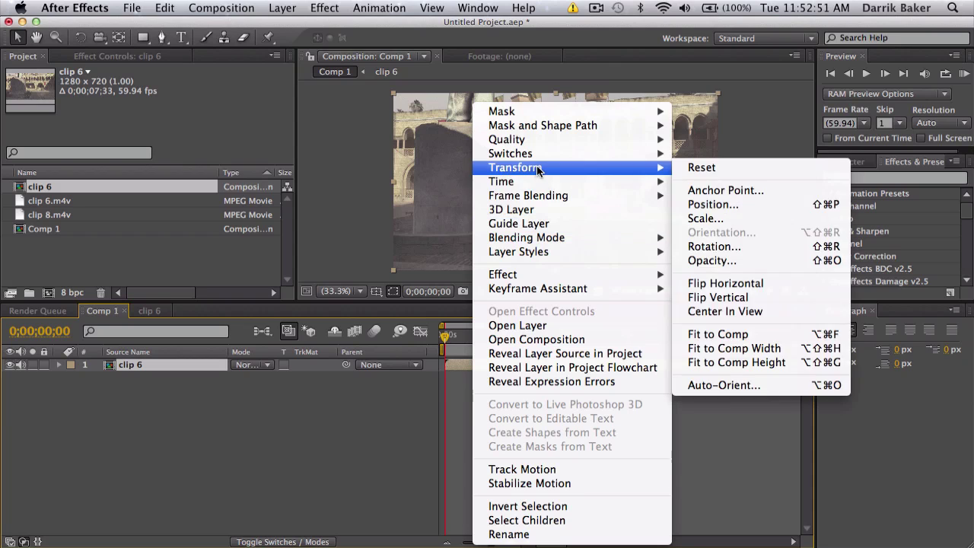
mouse_move(535, 182)
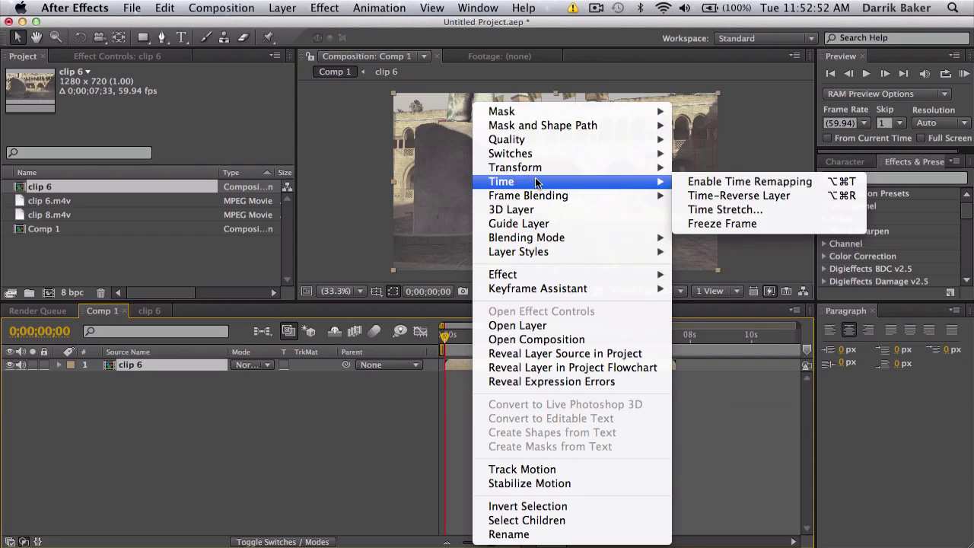
left_click(716, 185)
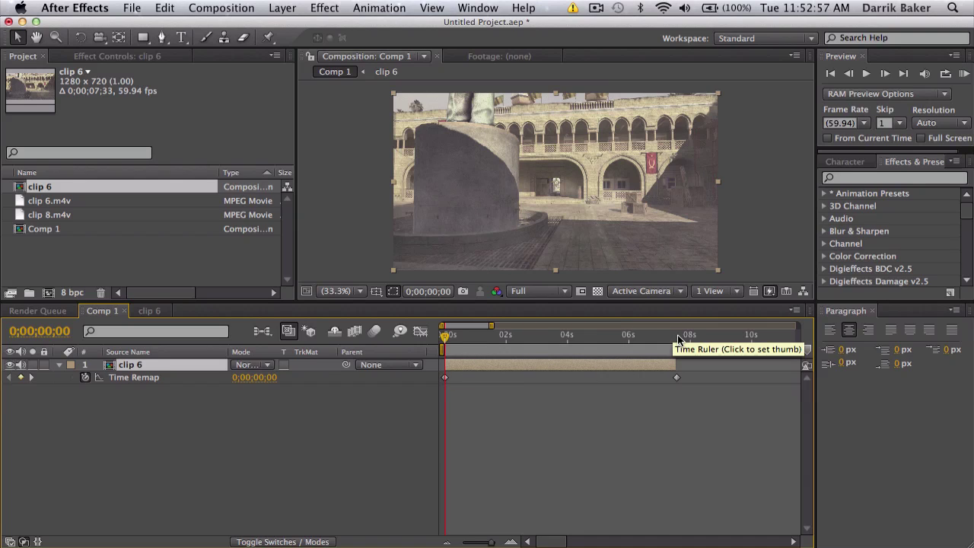
left_click(677, 378)
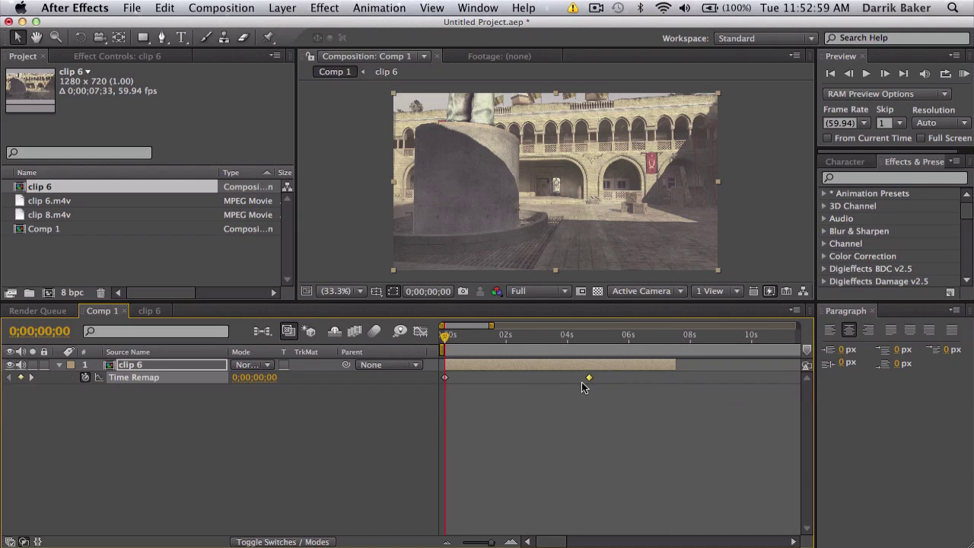
left_click_drag(578, 384, 555, 387)
Step: Copy the first-frame Time Remap keyframe and paste it at 7;31 so the clip rewinds
left_click_drag(471, 390, 440, 373)
left_click(672, 338)
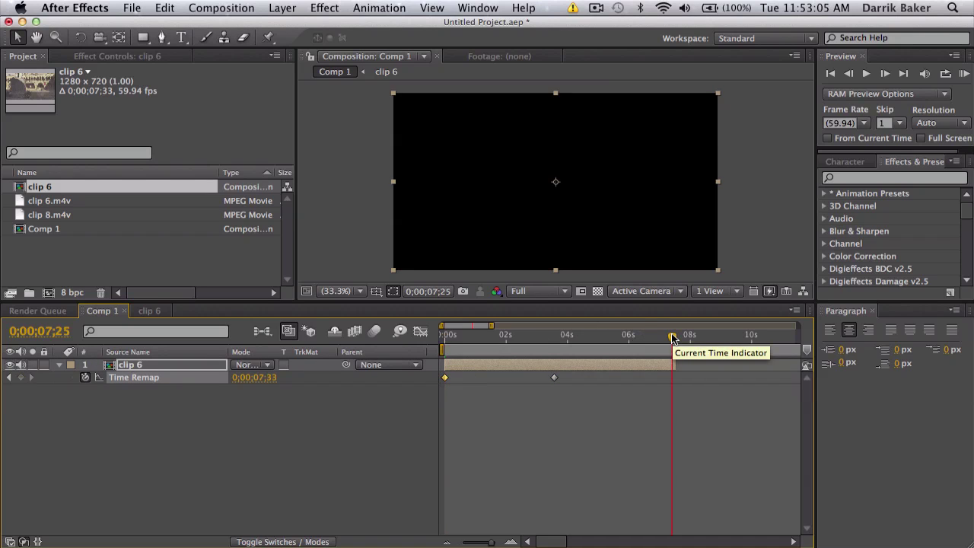
key("super+v")
key("=")
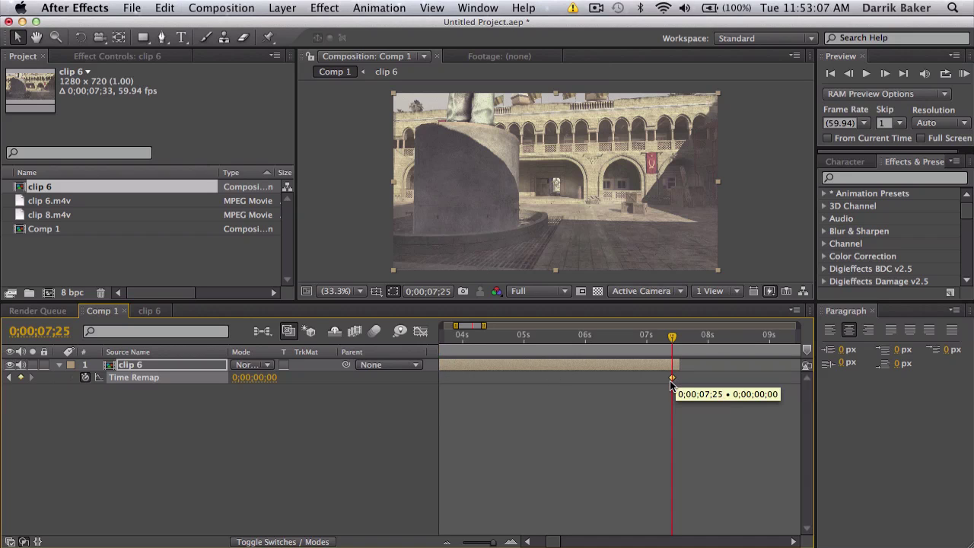
left_click_drag(672, 383, 679, 384)
key("minus")
left_click_drag(465, 336, 564, 341)
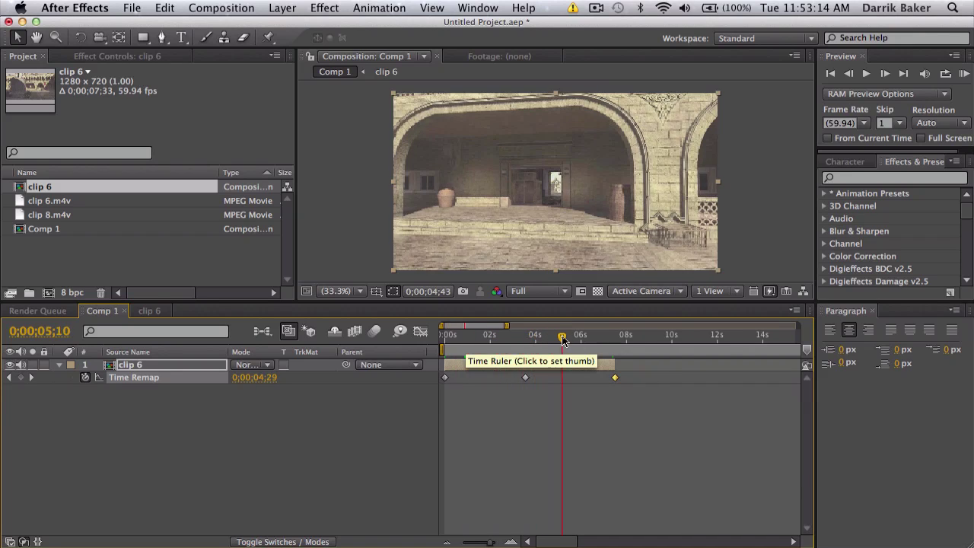
Step: Set the preview resolution to Half and scrub to 6;50 to check the rewind
left_click(542, 295)
left_click(543, 337)
key("super+shift+j")
left_click_drag(592, 337, 599, 337)
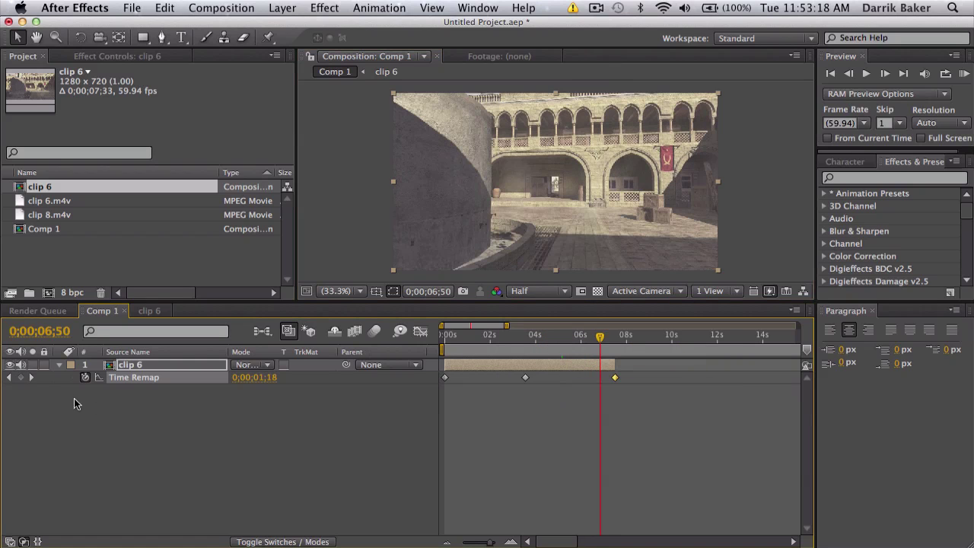
Step: At 7;31, reveal Position, Scale and Rotation and set keyframes for all three
left_click(30, 376)
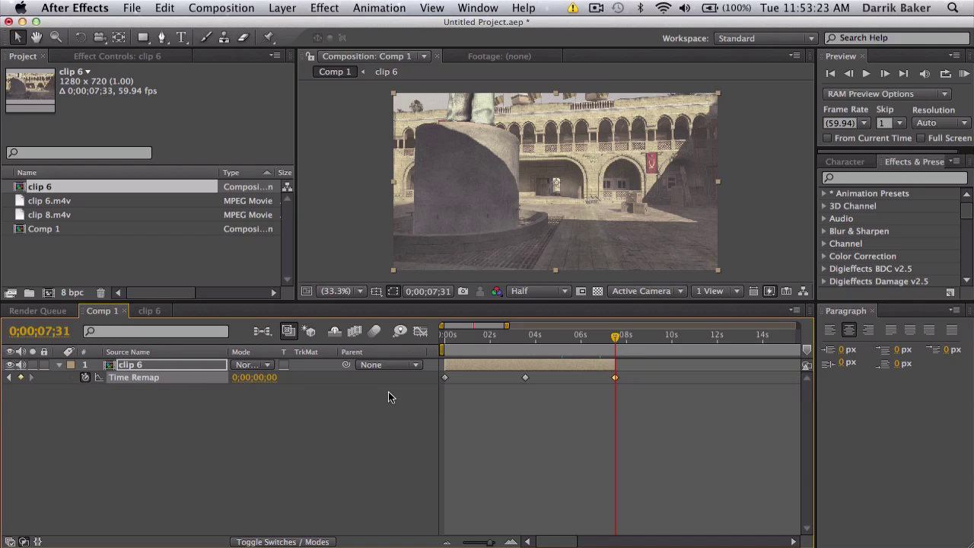
key("p")
key("shift+s")
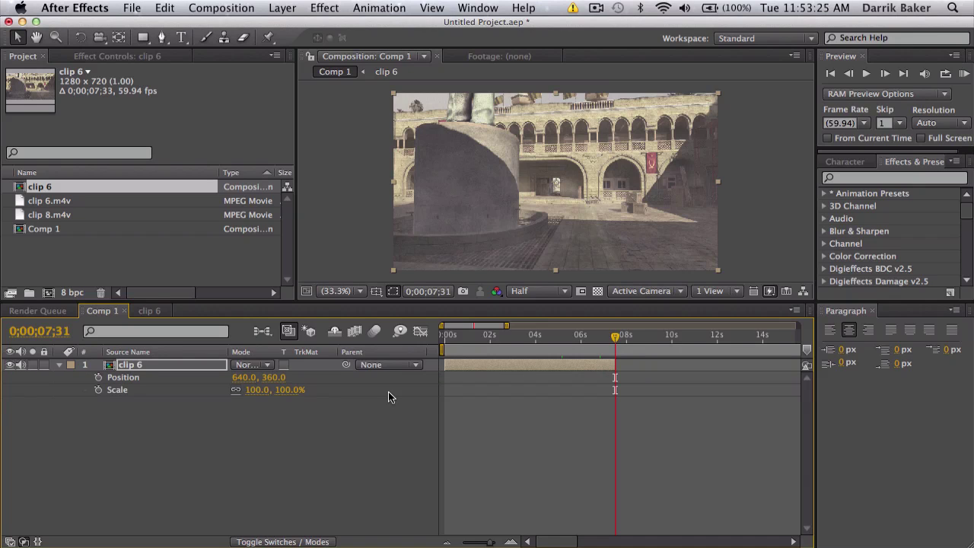
key("shift+r")
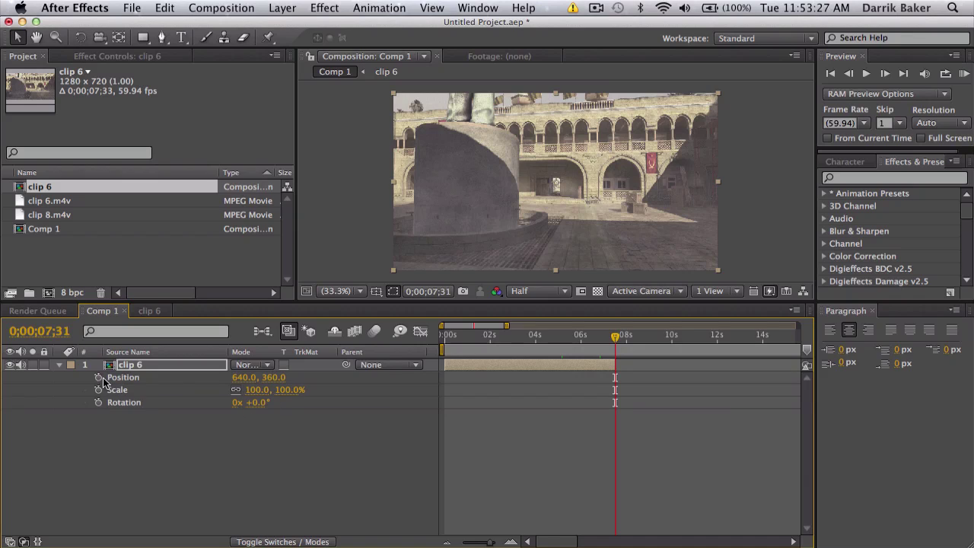
left_click_drag(102, 379, 99, 402)
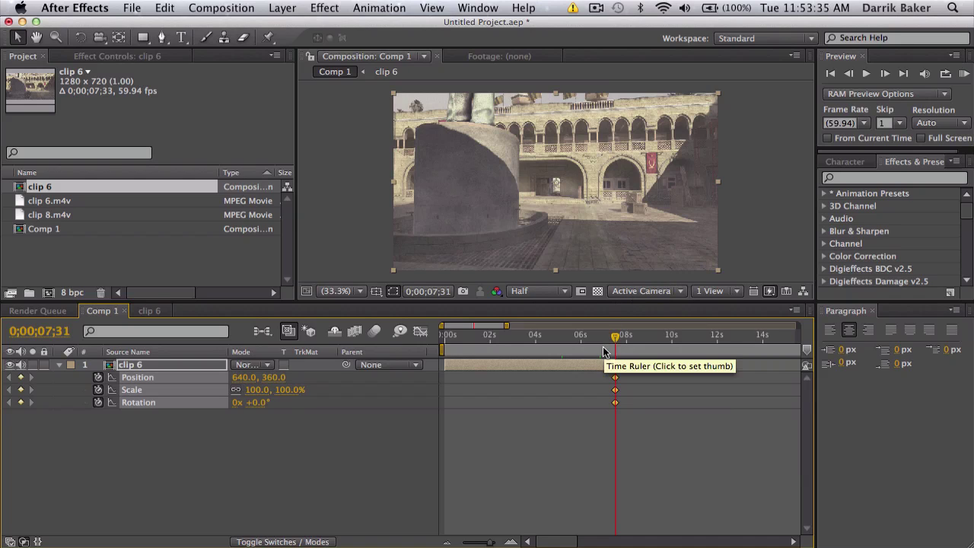
Step: Enable time remapping on the clip 6 layer and return to the timeline start
key("super+alt+t")
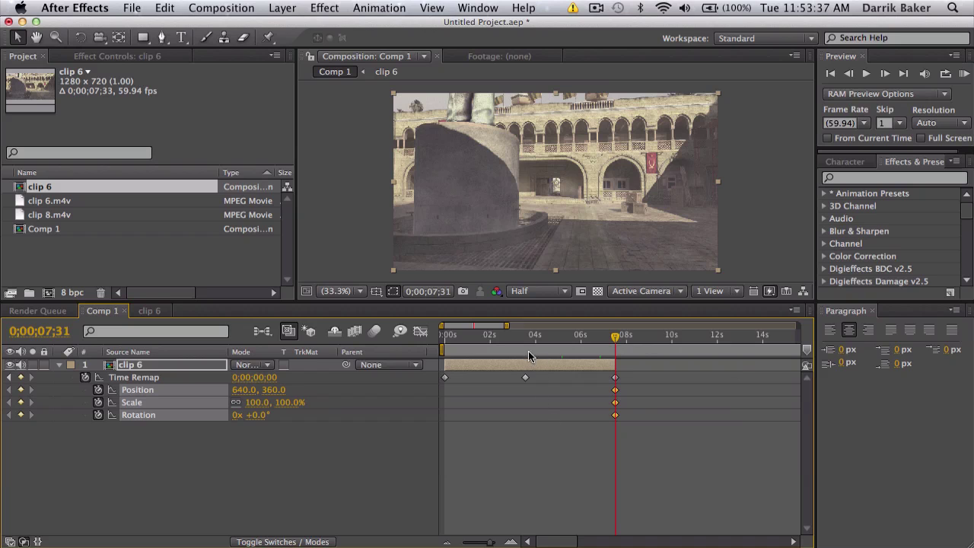
left_click_drag(512, 342, 440, 340)
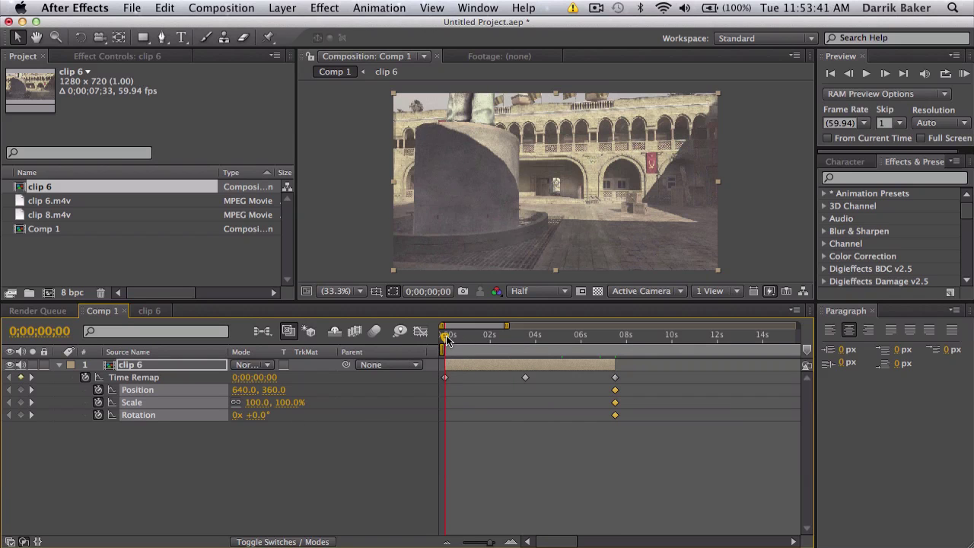
key("Page_Down")
key("Page_Down")
mouse_move(457, 340)
left_mouse_down()
mouse_move(515, 340)
mouse_move(444, 340)
left_mouse_up()
Step: Keyframe the start at 403% scale, 20° rotation and position 630, 305
left_click_drag(290, 407, 485, 366)
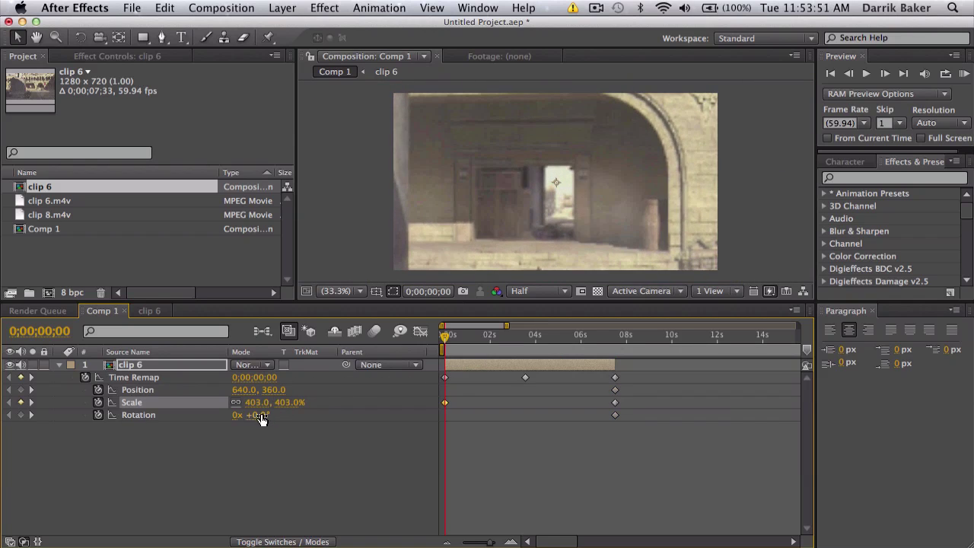
left_click_drag(261, 415, 274, 417)
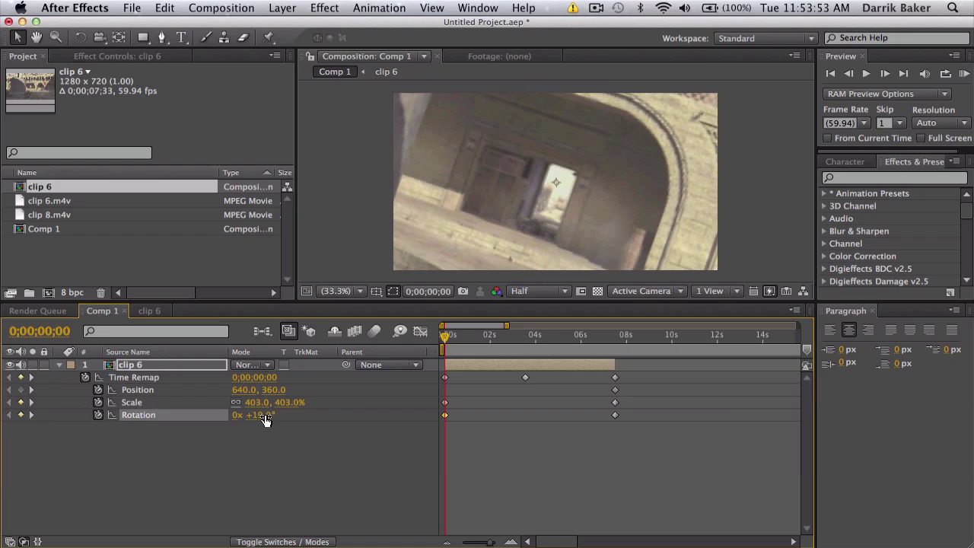
left_click(263, 415)
type("20")
key("Return")
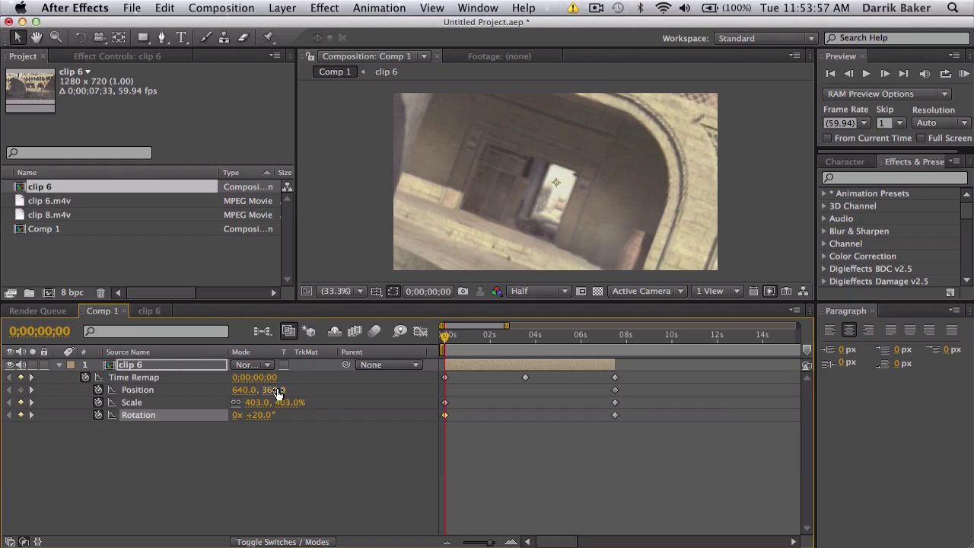
left_click_drag(274, 389, 238, 389)
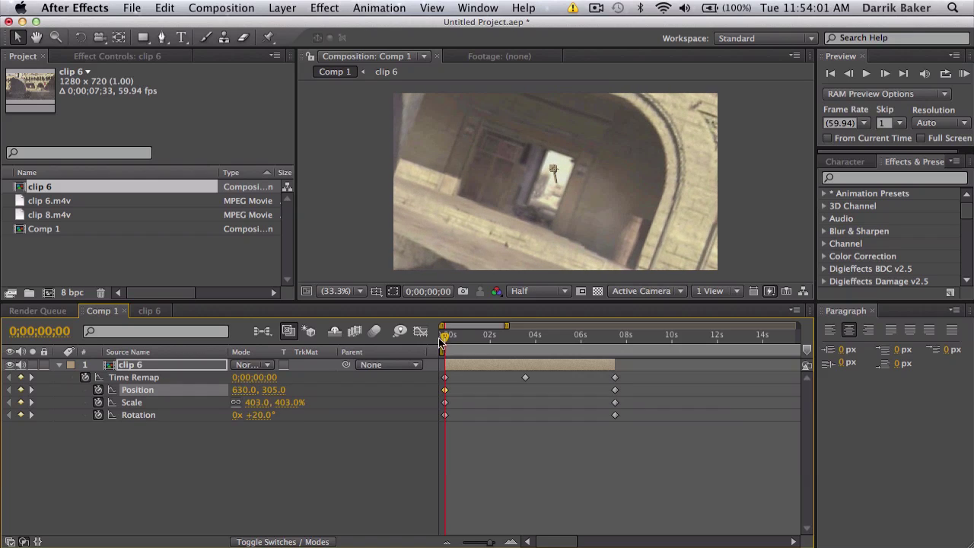
left_click_drag(444, 339, 479, 339)
Step: RAM-preview the clip 6 zoom and spin, then move to the middle keyframe at 0;00;03;34
left_click(616, 336)
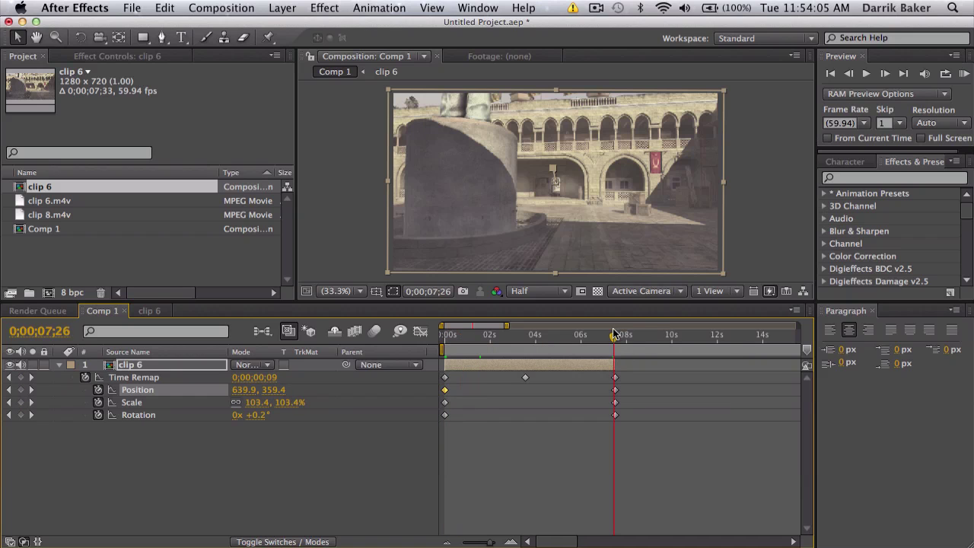
left_click(964, 73)
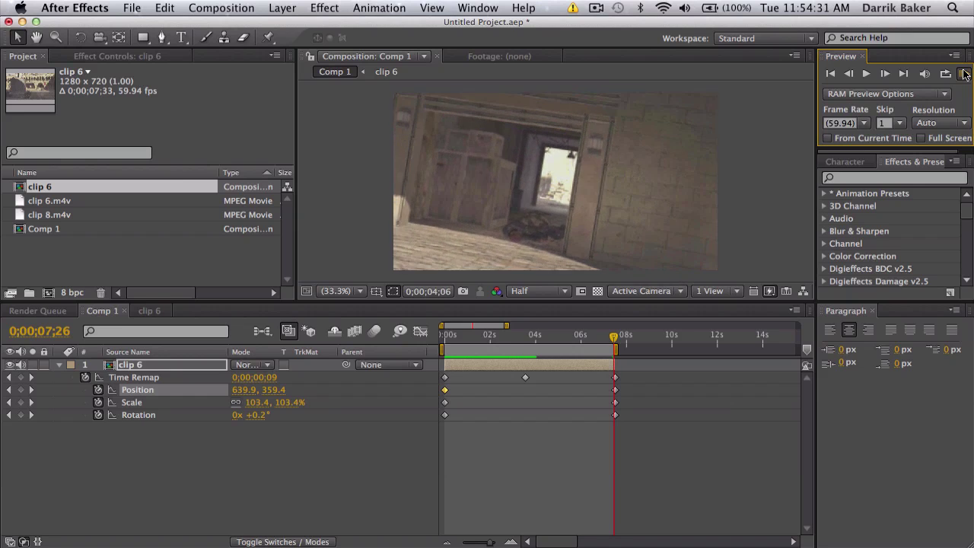
left_click(965, 74)
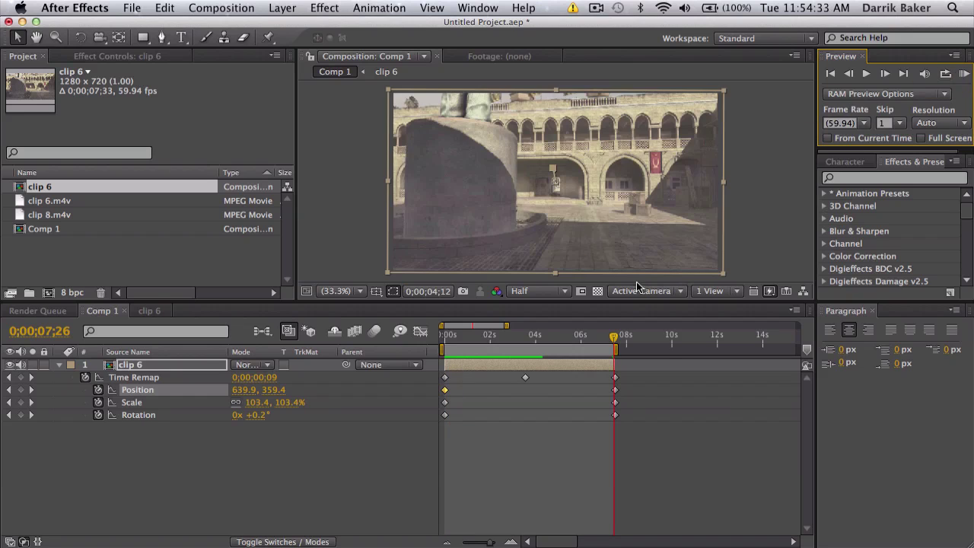
left_click_drag(508, 344, 522, 340)
Step: Change the 0;00;03;34 Time Remap keyframe's value from 0;00;07;33 to 0;00;07;31
key("equal")
key("equal")
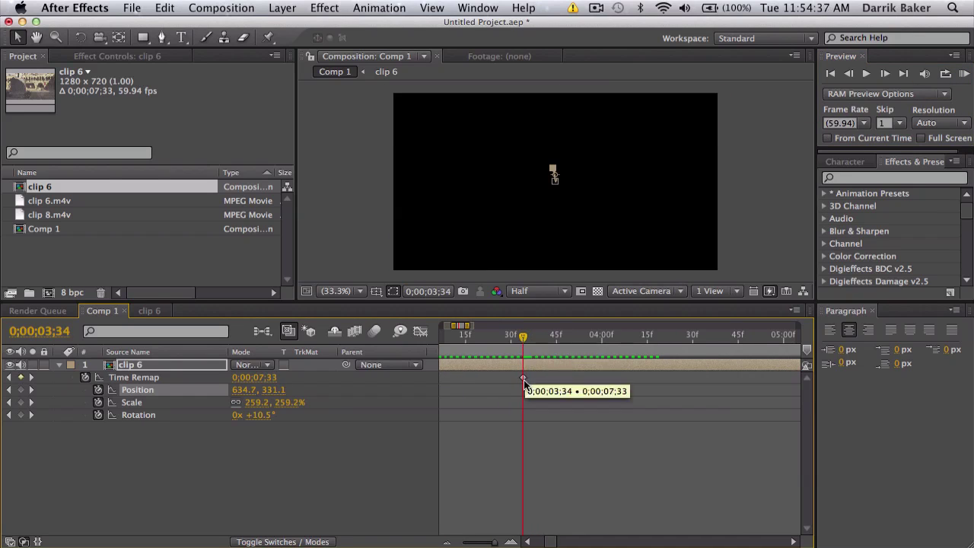
double_click(524, 378)
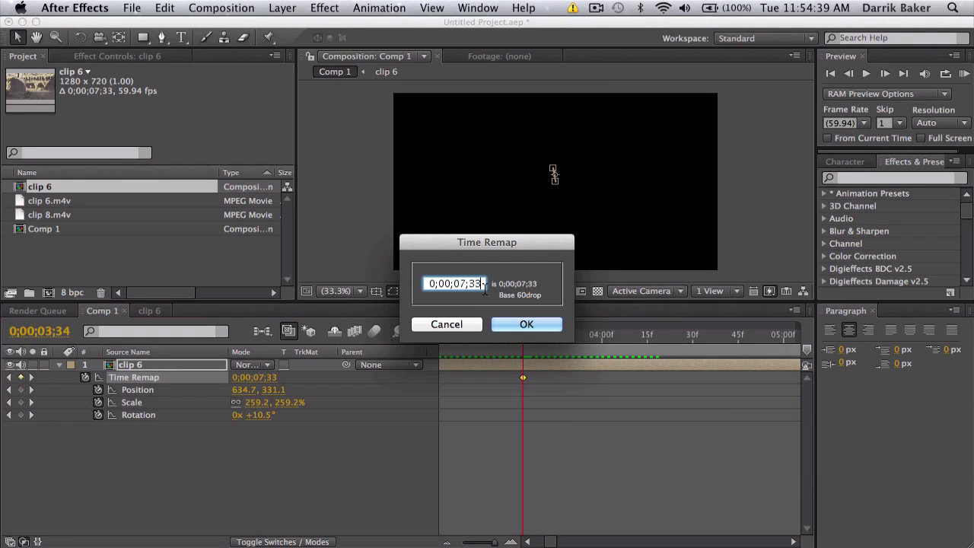
left_click(483, 283)
key("BackSpace")
key("BackSpace")
type("31")
key("Return")
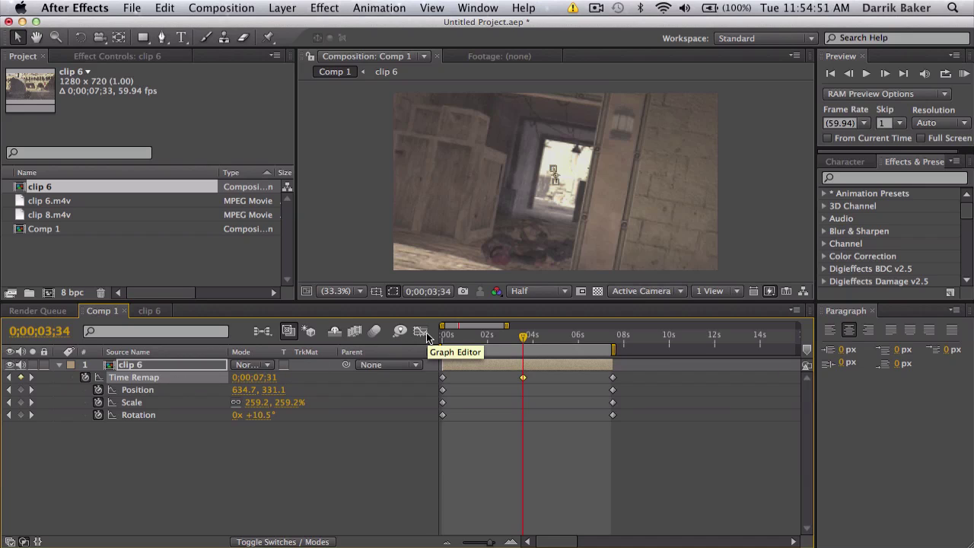
Step: In the Graph Editor, drag the Time Remap peak to about 0;00;04;28 and Easy Ease it with longer handles
left_click(421, 332)
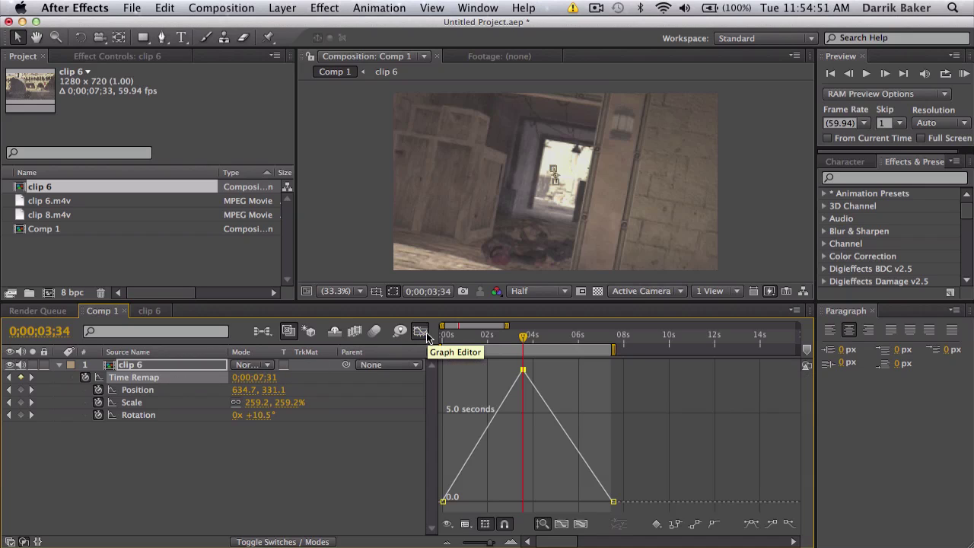
left_click(215, 476)
left_click(142, 378)
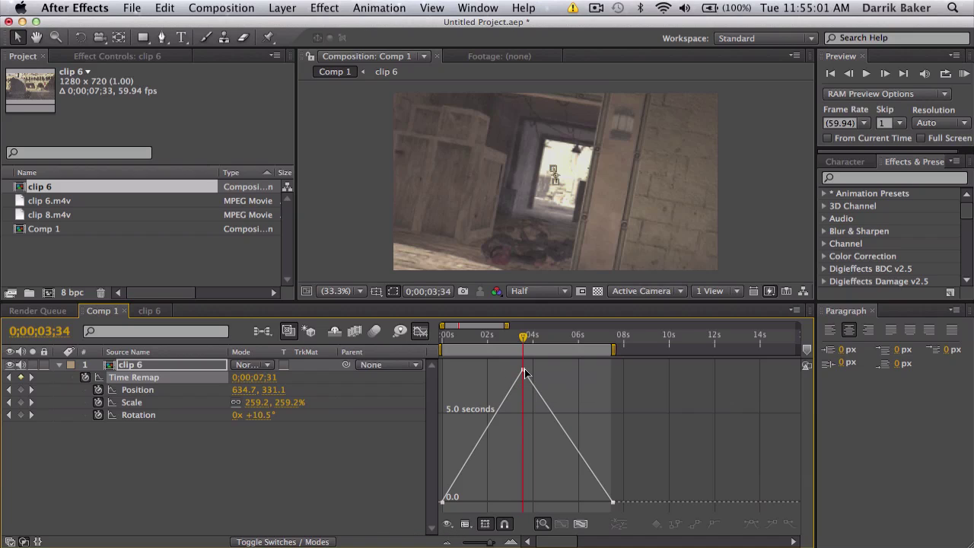
left_click_drag(522, 371, 548, 370)
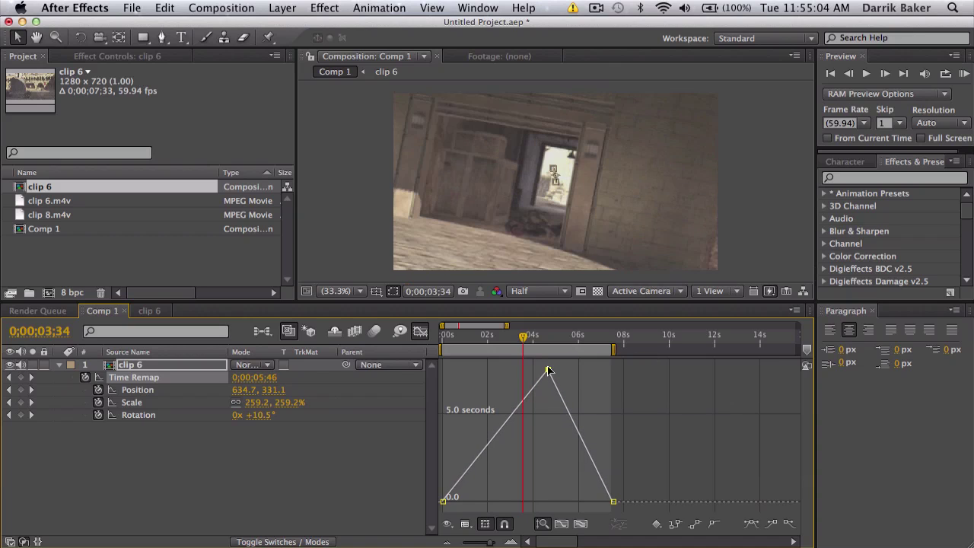
left_click(752, 524)
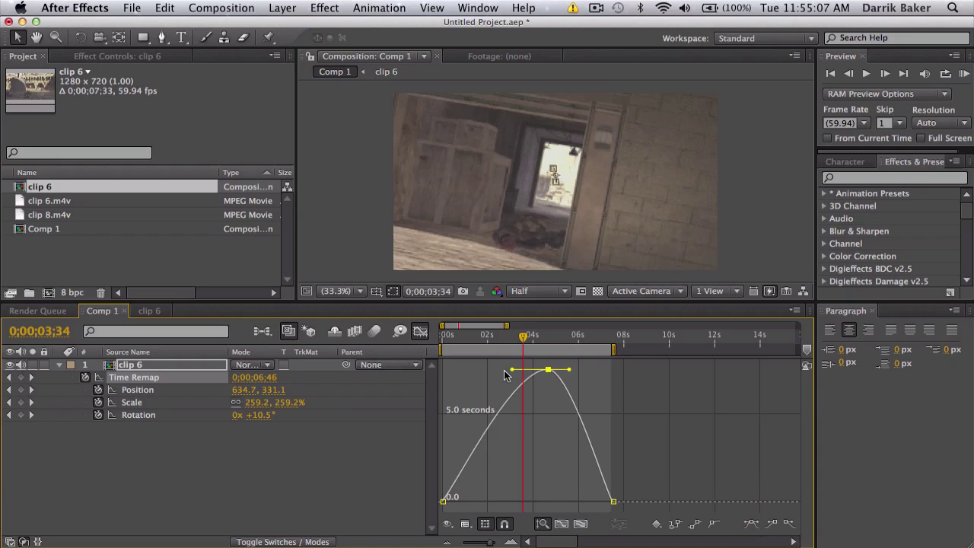
left_click_drag(512, 371, 497, 370)
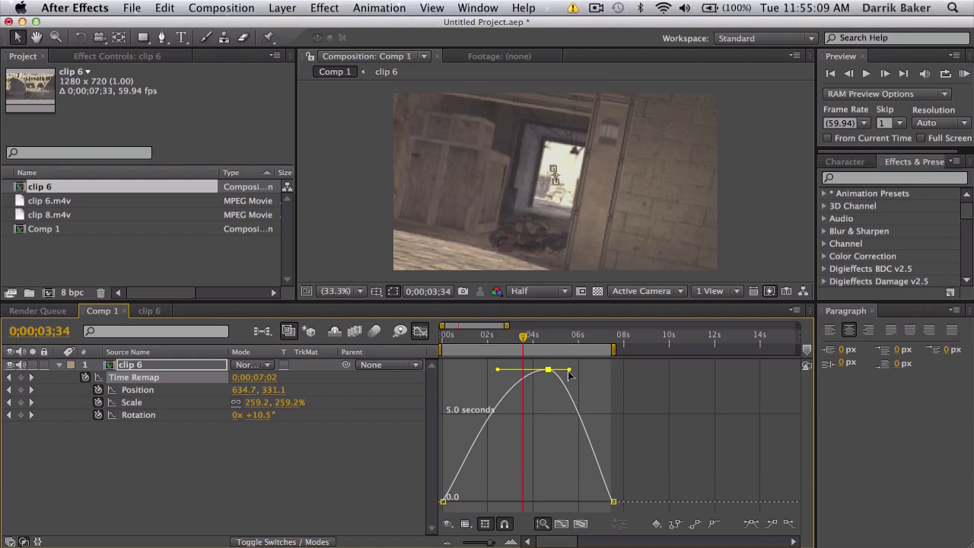
left_click_drag(568, 370, 584, 373)
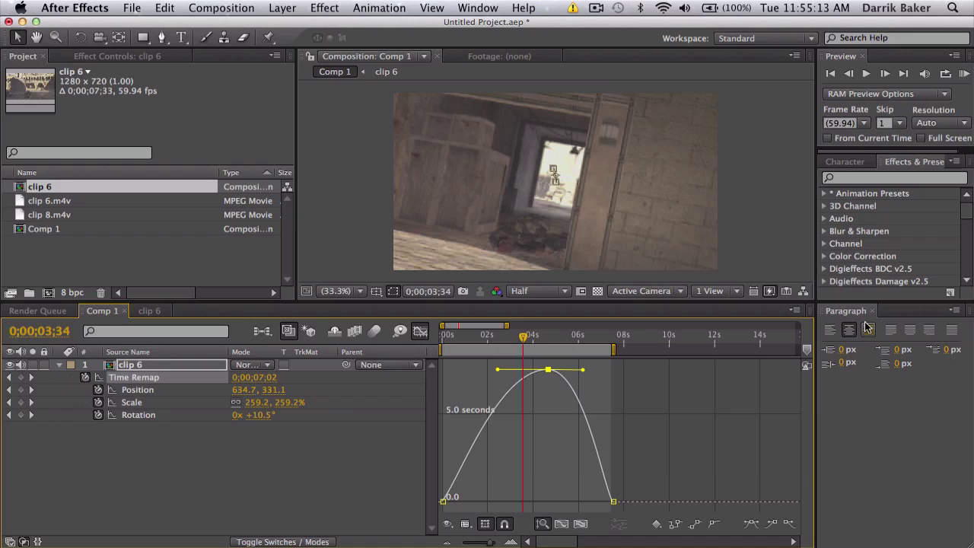
Step: Select all clip 6 keyframes and Alt-drag them to finish around 2 seconds
left_click(419, 332)
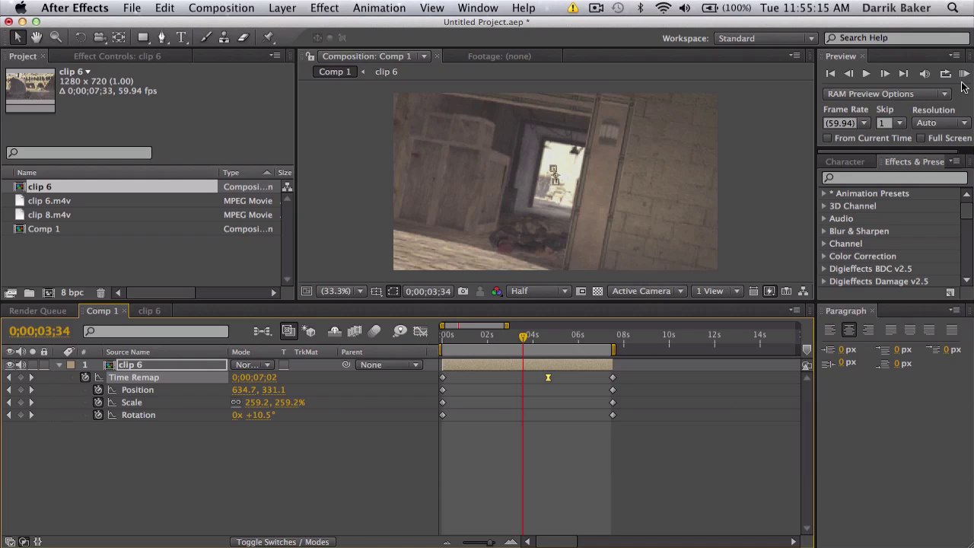
key("minus")
left_click(962, 78)
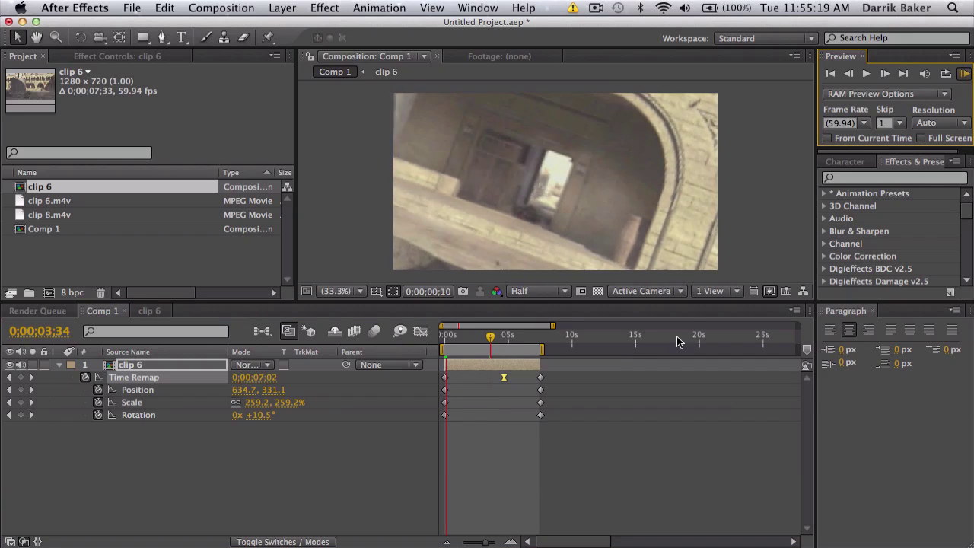
left_click_drag(598, 458, 440, 373)
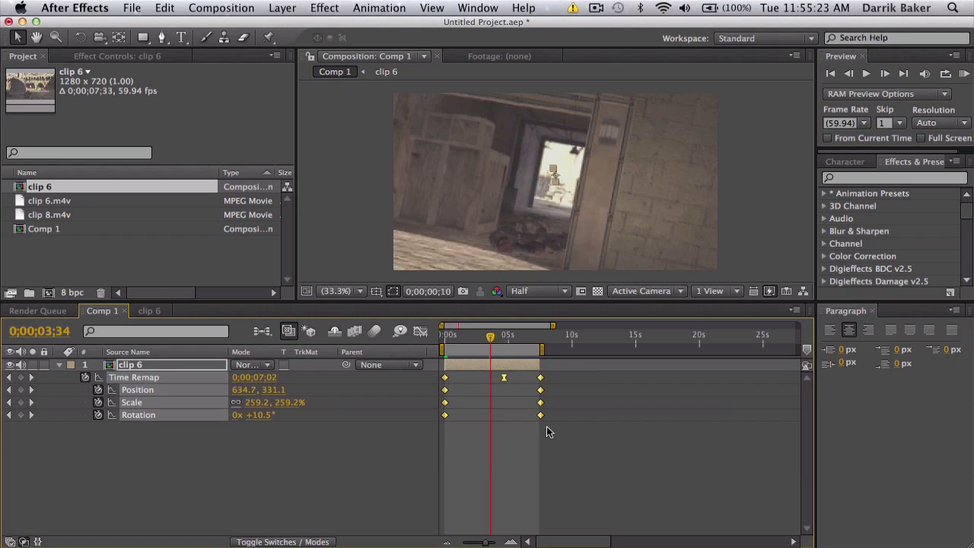
key("equal")
key("equal")
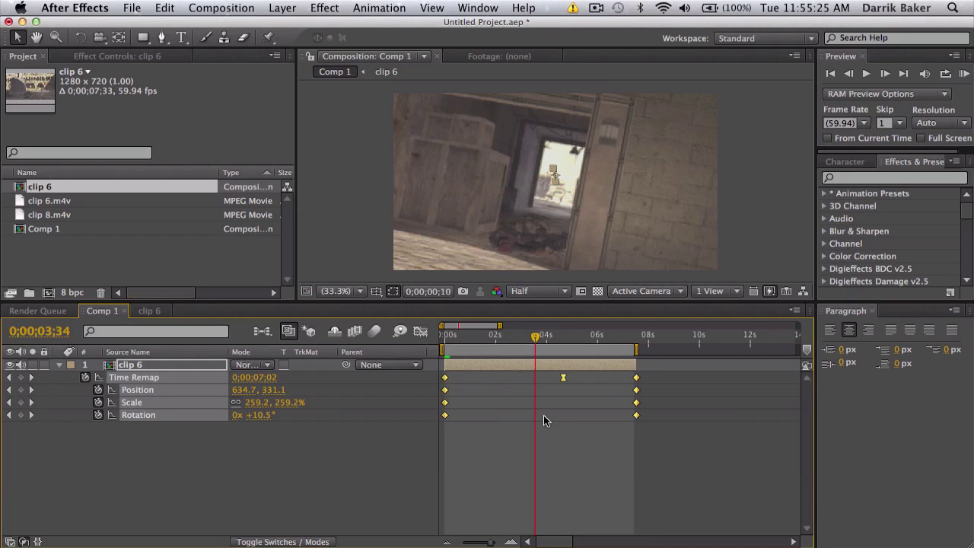
left_click_drag(637, 418, 496, 412)
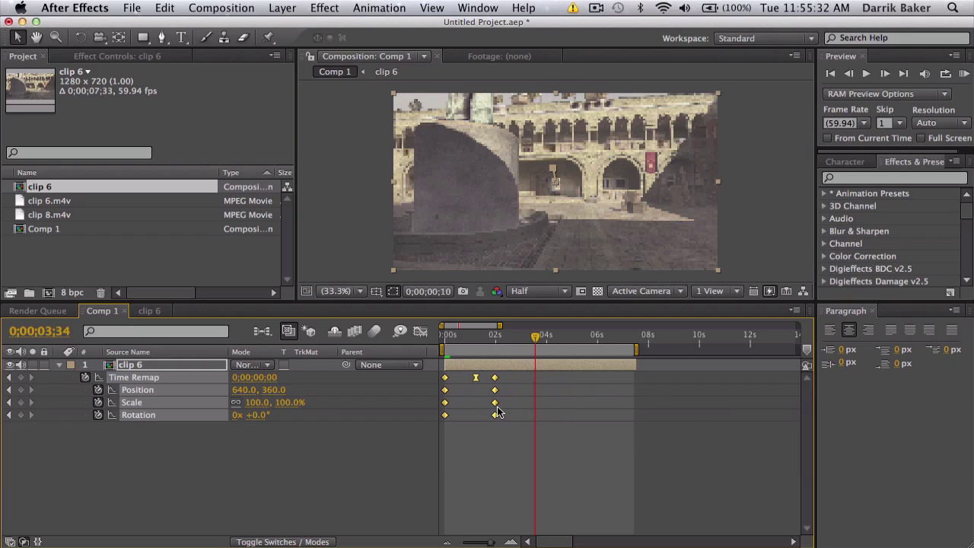
left_click(496, 343)
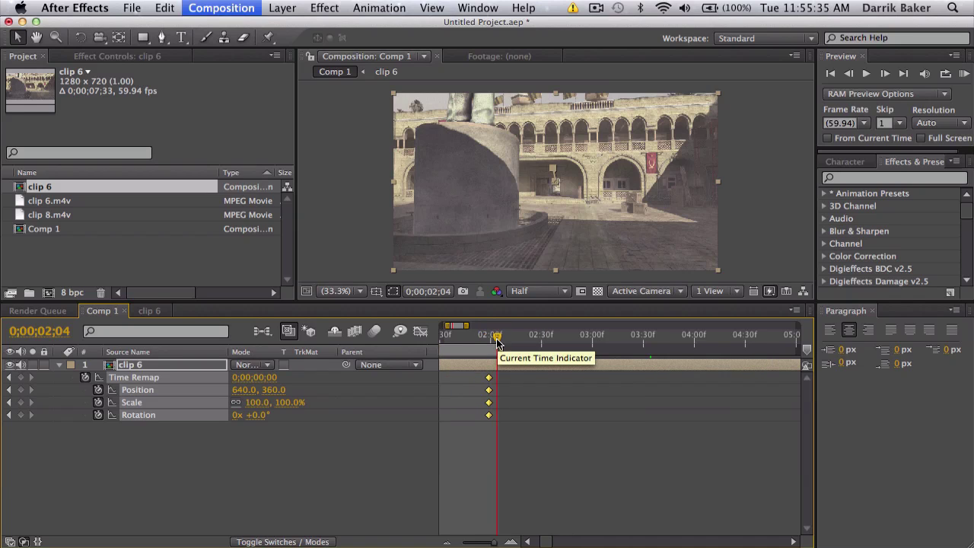
key("=")
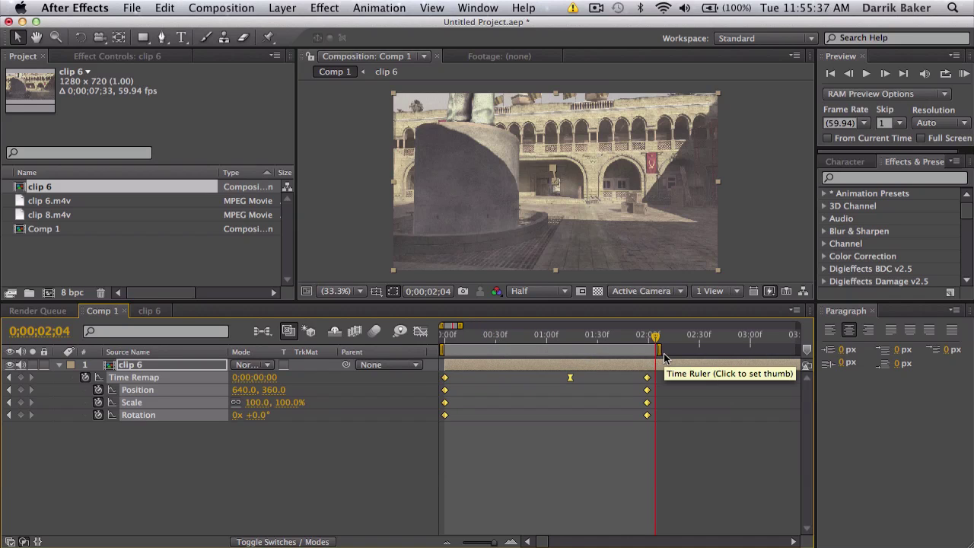
Step: RAM-preview the shortened clip 6 bounce from the beginning
left_click(965, 74)
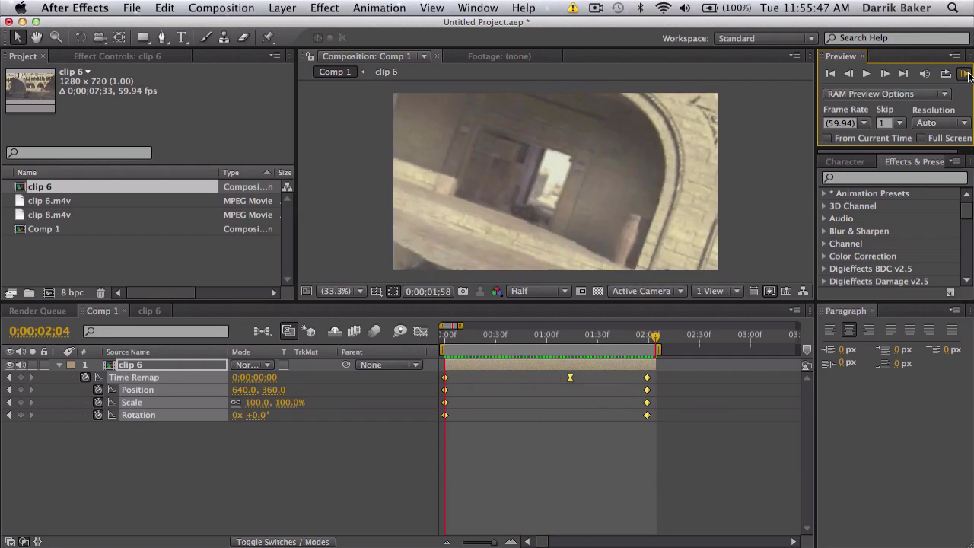
left_click(477, 337)
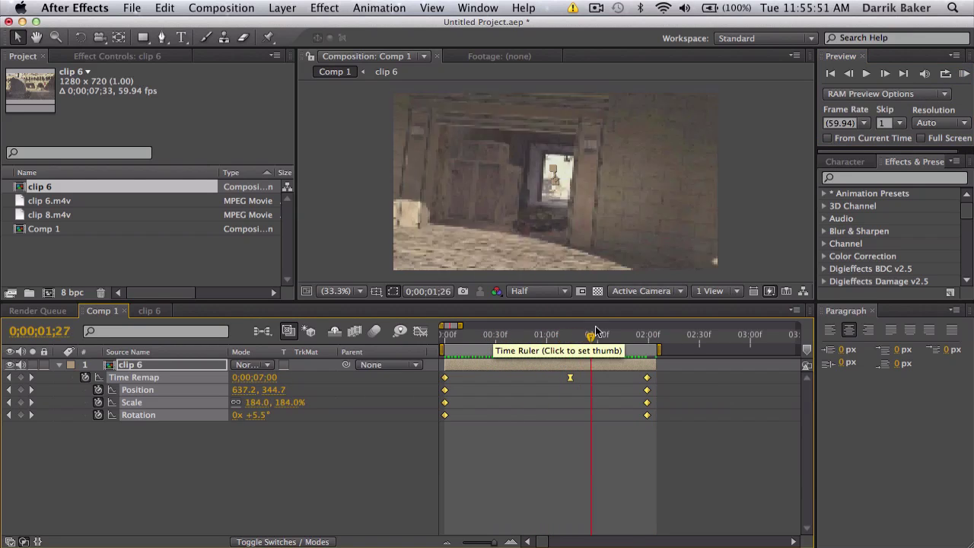
left_click(642, 332)
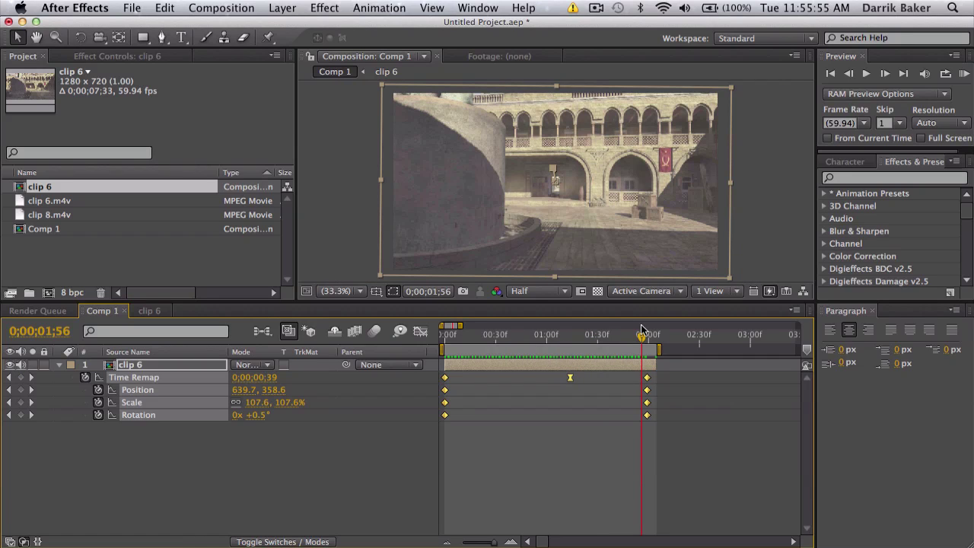
Step: Create a clip 8 composition from clip 8.m4v and skim to where the action starts
left_click_drag(59, 220, 47, 292)
left_click_drag(457, 347, 681, 343)
mouse_move(567, 344)
left_mouse_down()
mouse_move(586, 341)
mouse_move(579, 340)
left_mouse_up()
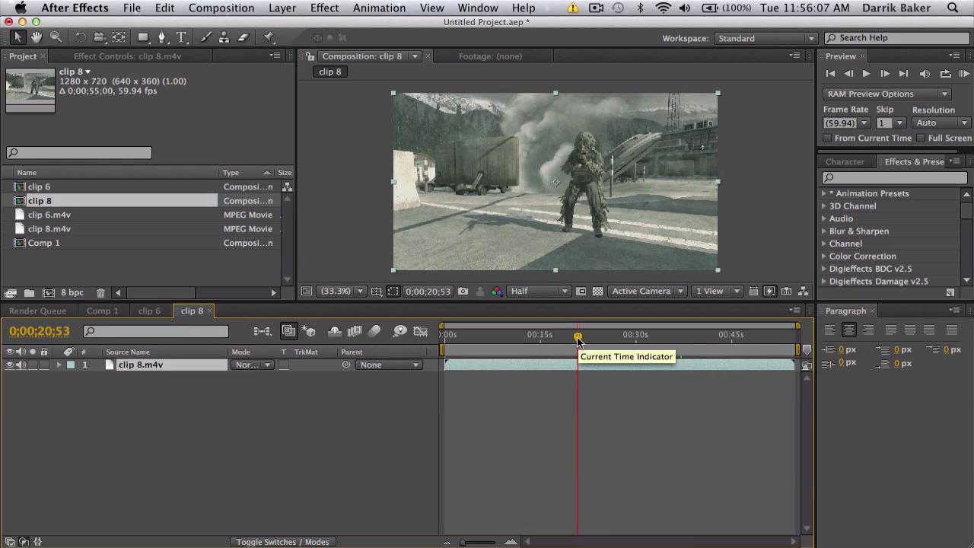
Step: Set the clip 8 work area from about 0;00;20;53 to 0;00;43;54 and trim the comp to it
key("b")
mouse_move(728, 338)
left_mouse_down()
mouse_move(757, 336)
mouse_move(724, 341)
left_mouse_up()
key("n")
right_click(676, 351)
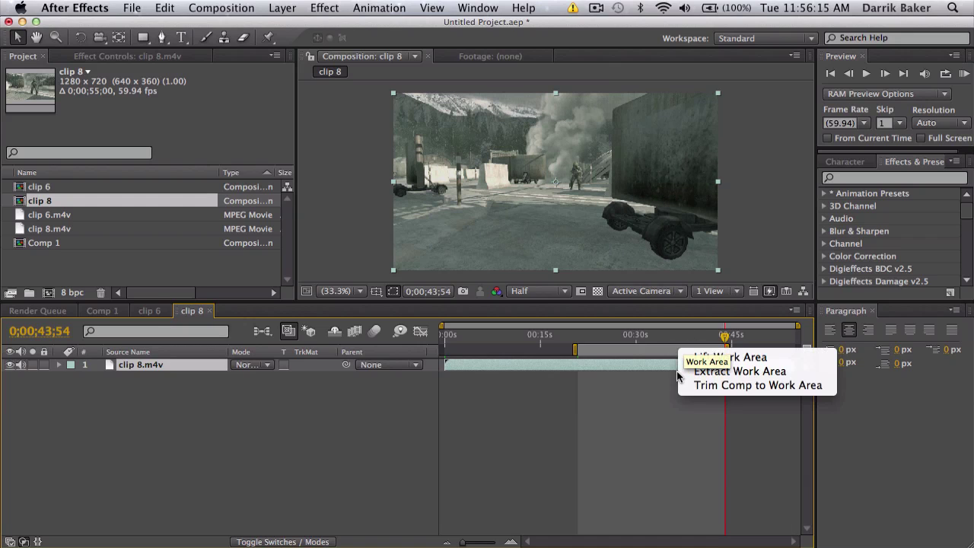
left_click(685, 385)
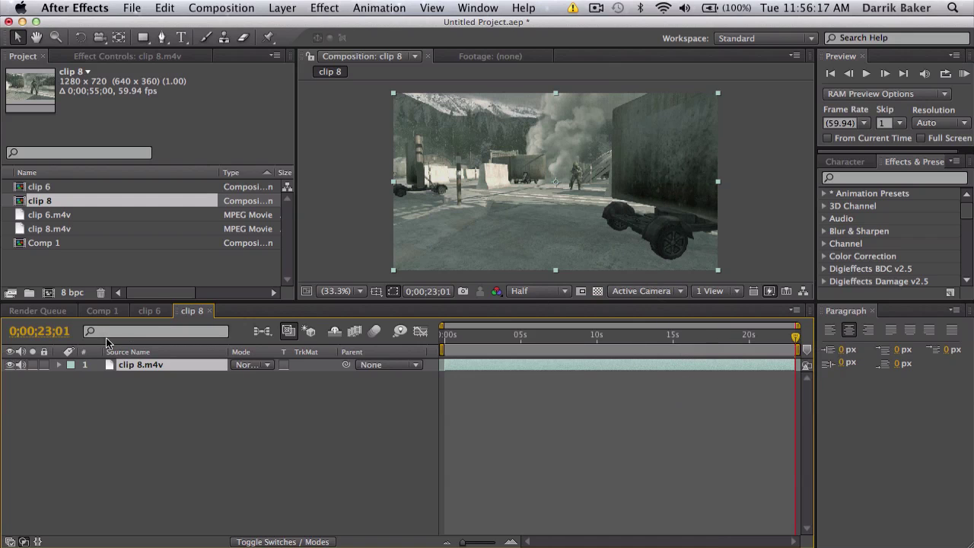
Step: Swap the clip 6 layer in Comp 1 for the clip 8 composition and park the playhead near 22;54
left_click(92, 312)
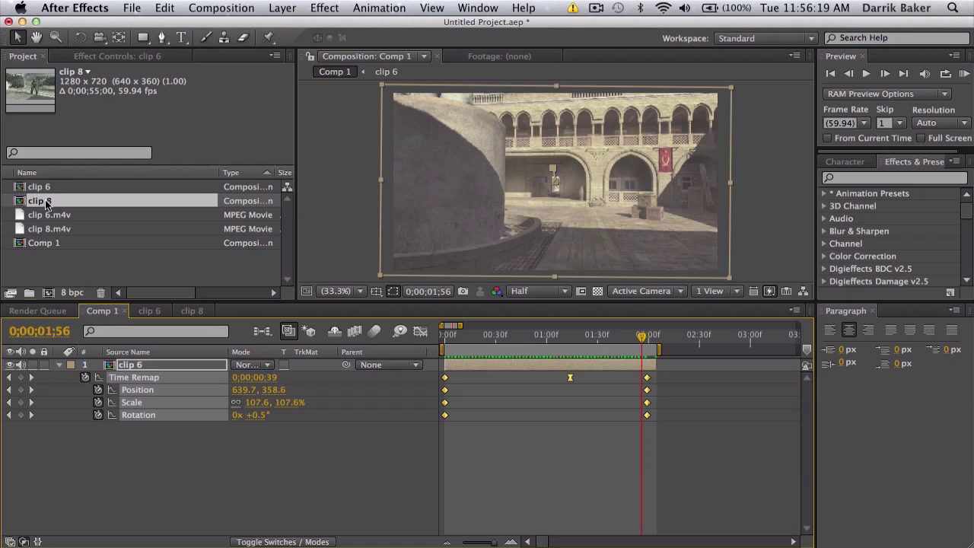
left_click_drag(46, 202, 110, 378)
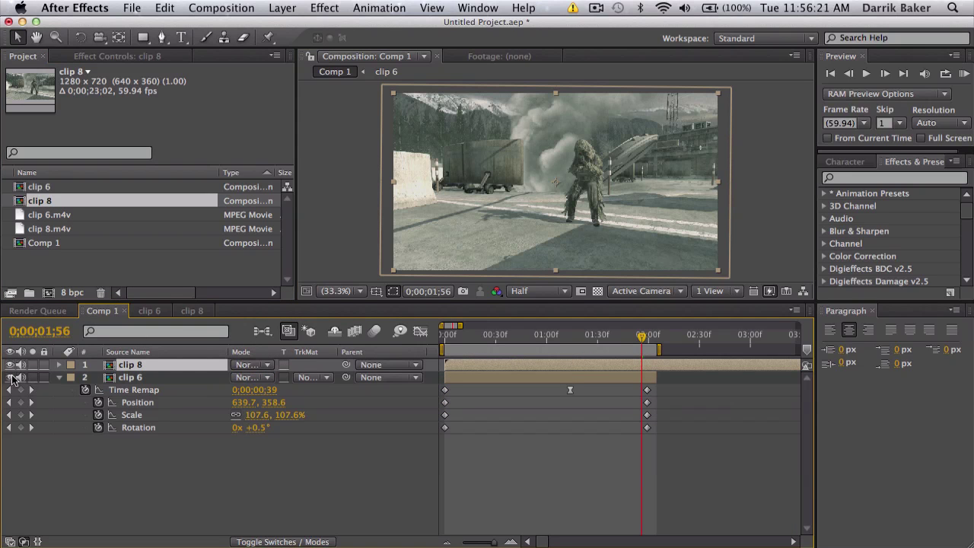
key("Delete")
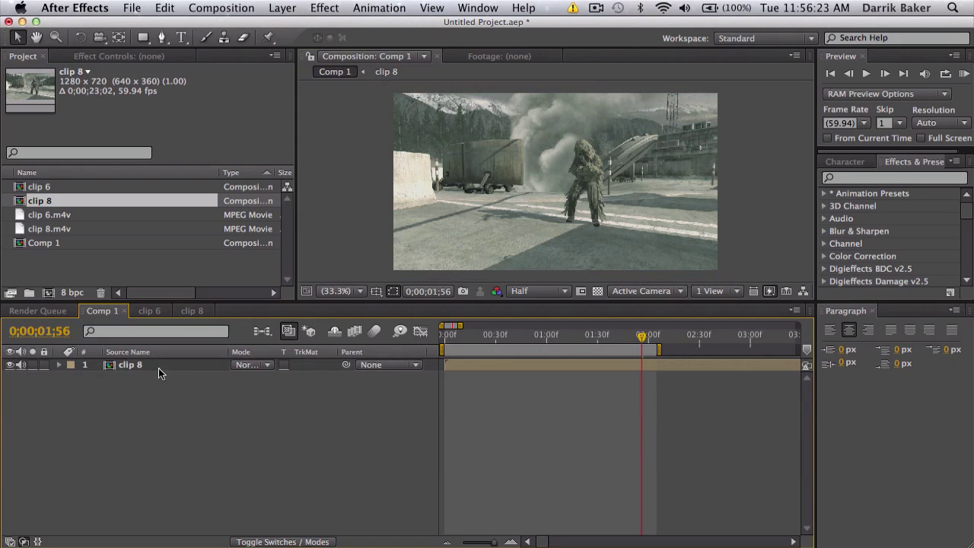
key("minus")
key("minus")
key("minus")
key("minus")
key("minus")
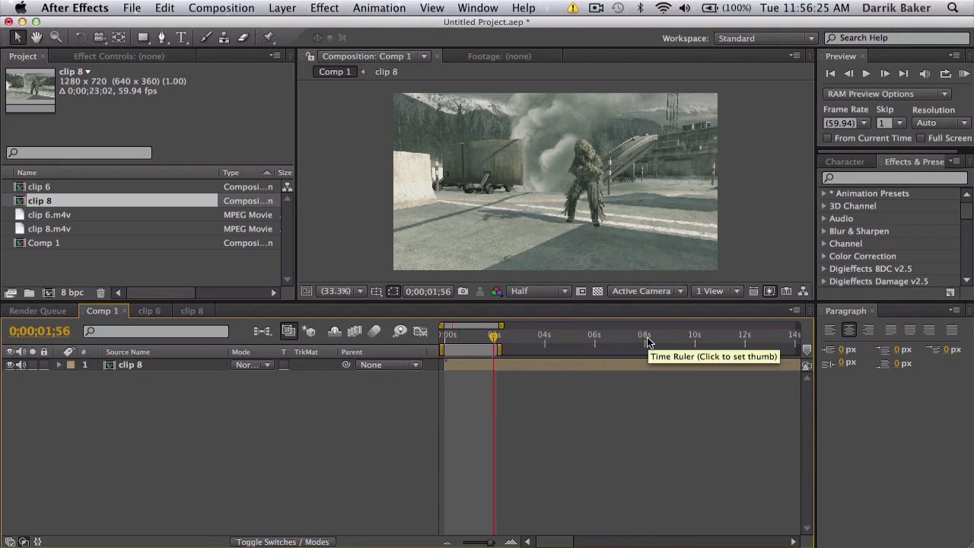
left_click(603, 334)
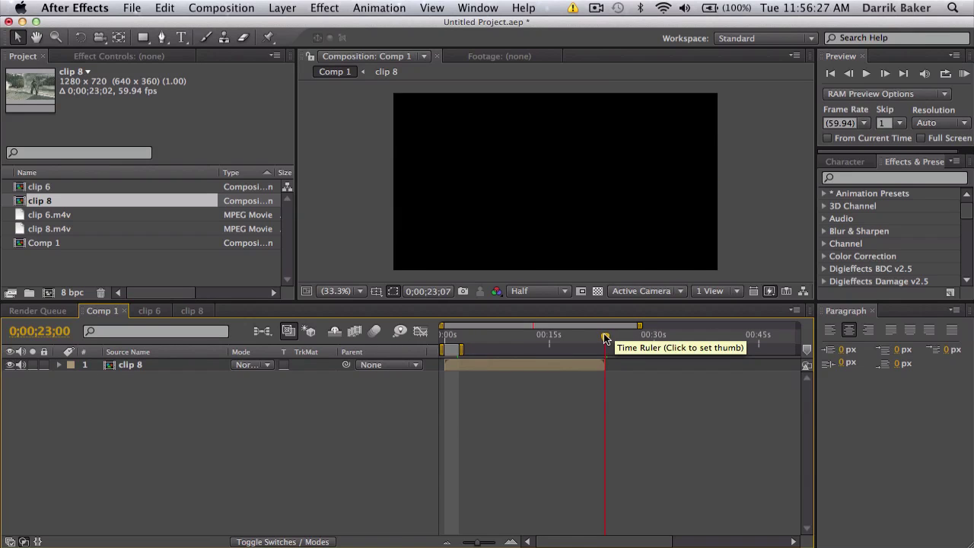
key("equal")
scroll(604, 334, "left", 5)
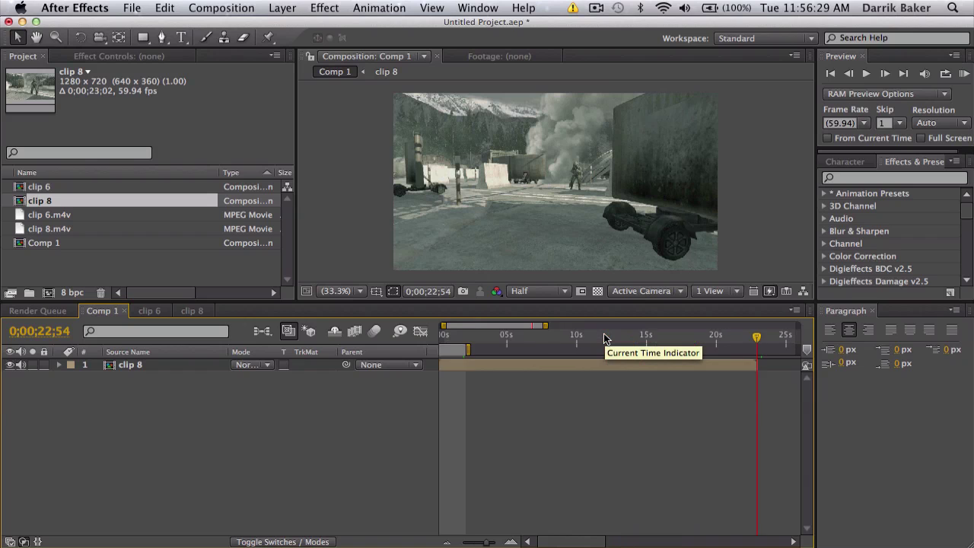
Step: Enable time remapping on clip 8 and keyframe its Position, Scale and Rotation at the clip's end
right_click(574, 363)
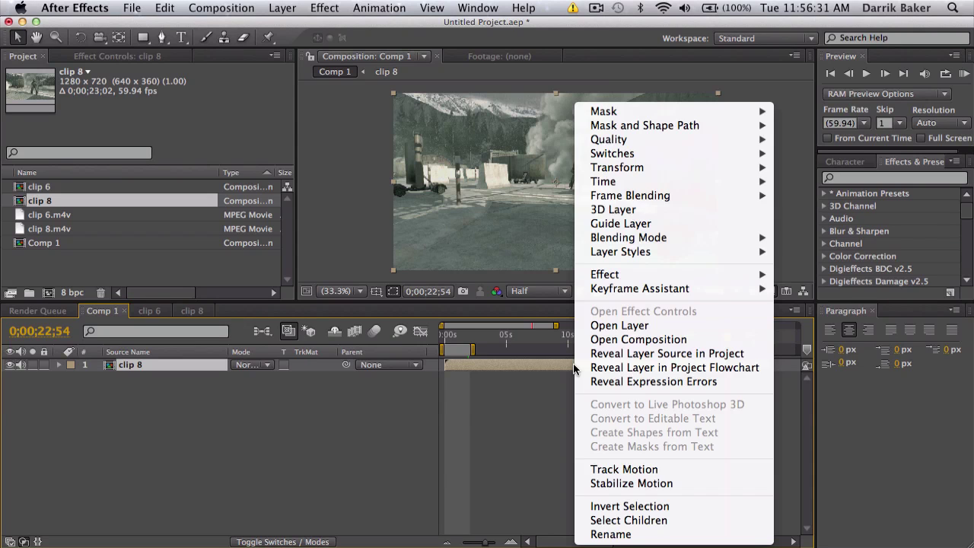
mouse_move(715, 181)
left_click(798, 182)
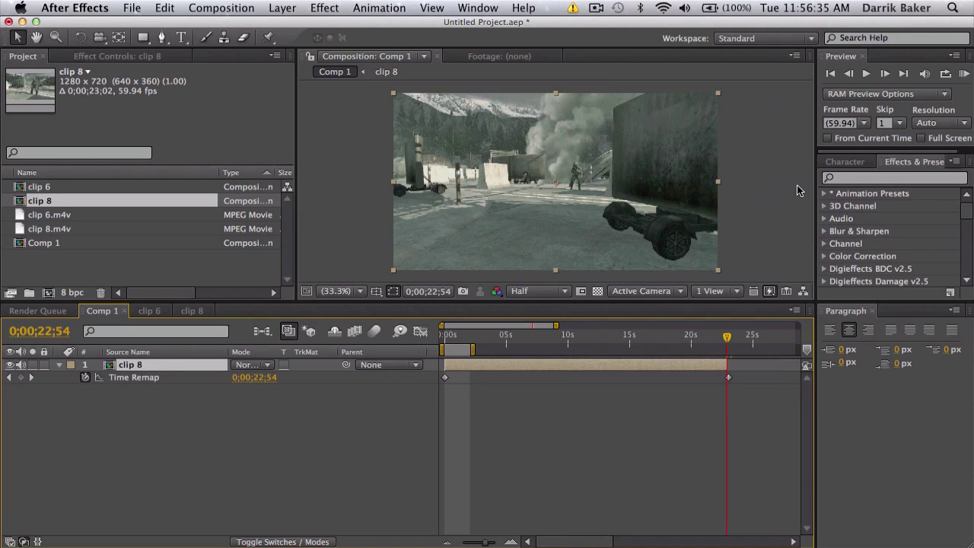
key("shift+p")
key("shift+s")
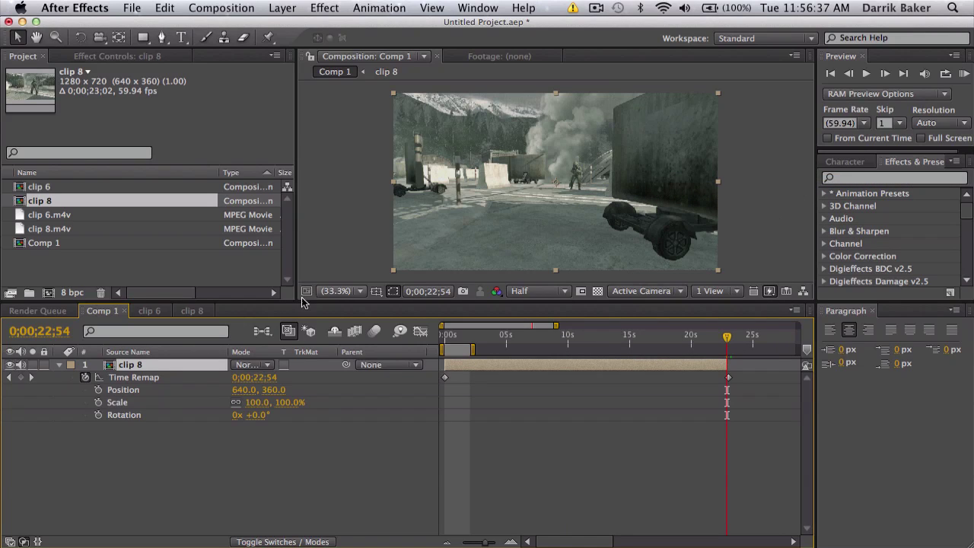
left_click(98, 390)
left_click(99, 402)
left_click(98, 415)
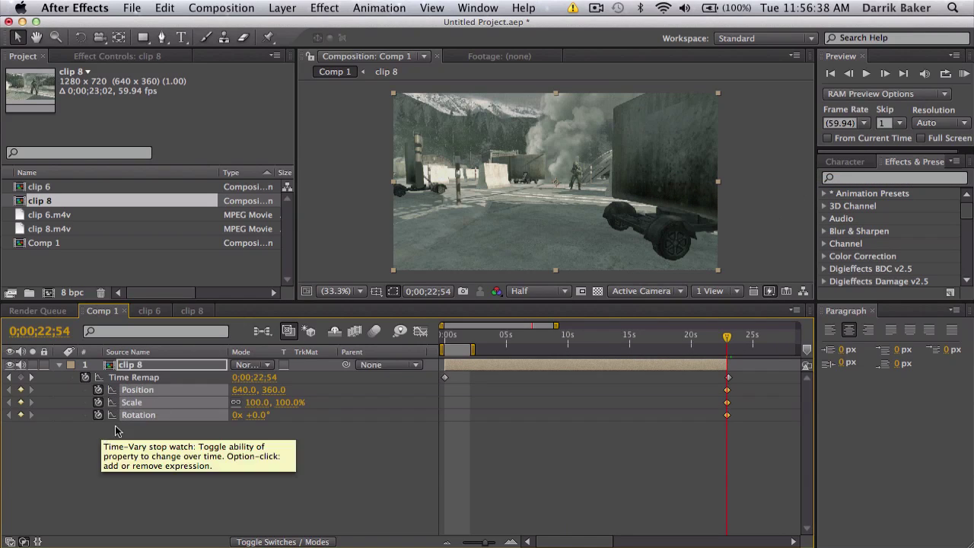
Step: At the start, set clip 8 to 331% scale, −22° rotation and position 322, 816
left_click(449, 335)
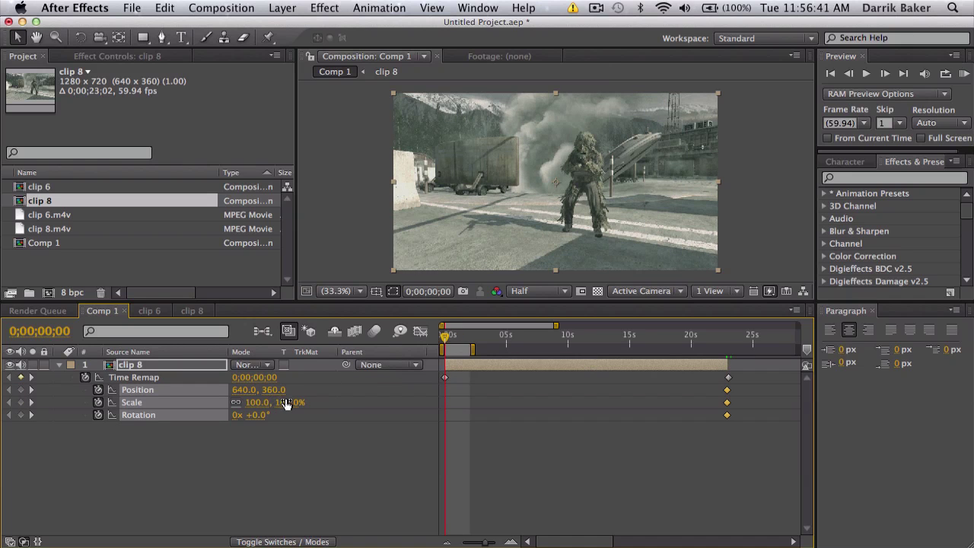
left_click_drag(286, 405, 327, 401)
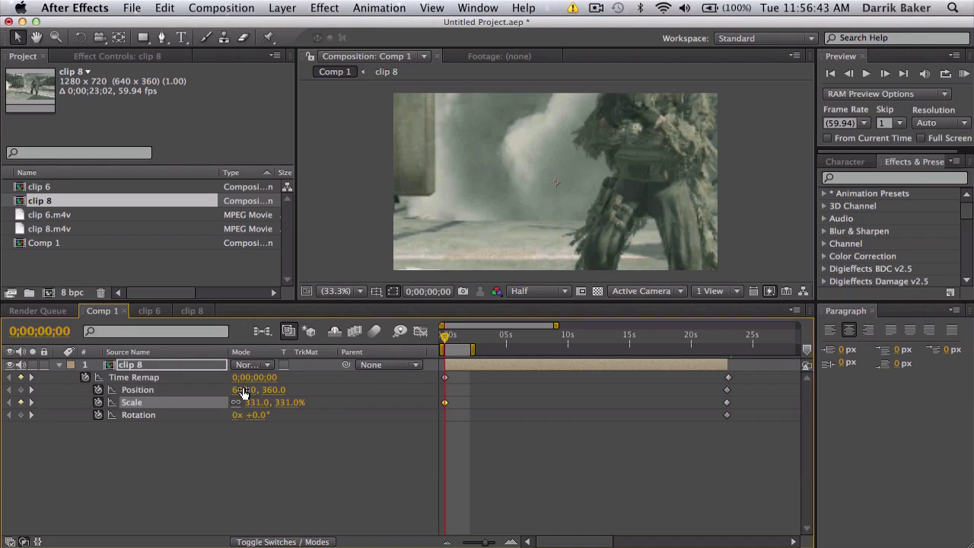
left_click_drag(242, 392, 191, 392)
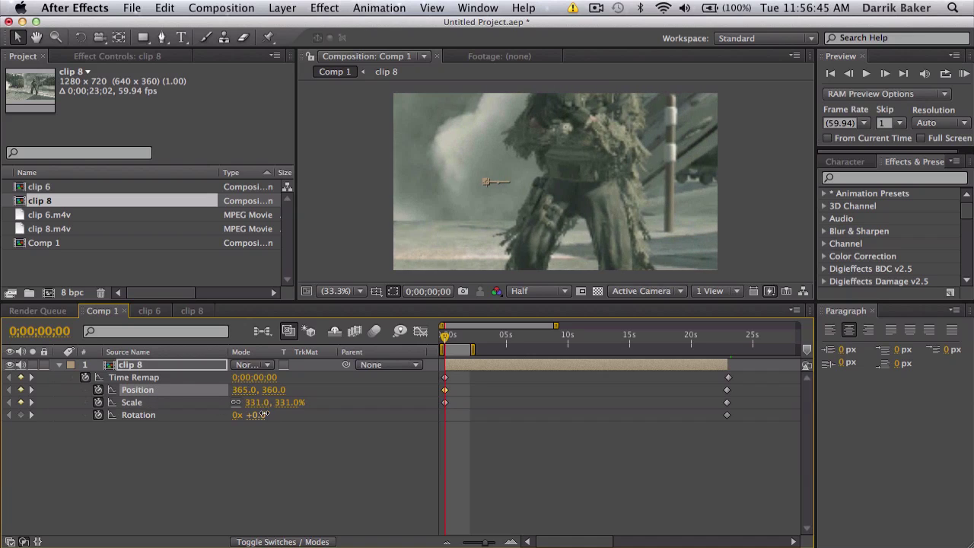
left_click_drag(264, 415, 221, 390)
left_click_drag(288, 389, 574, 372)
Step: Move the end keyframes to about 1.6 seconds and trim the clip 8 layer to roughly two seconds
left_click_drag(744, 443, 710, 372)
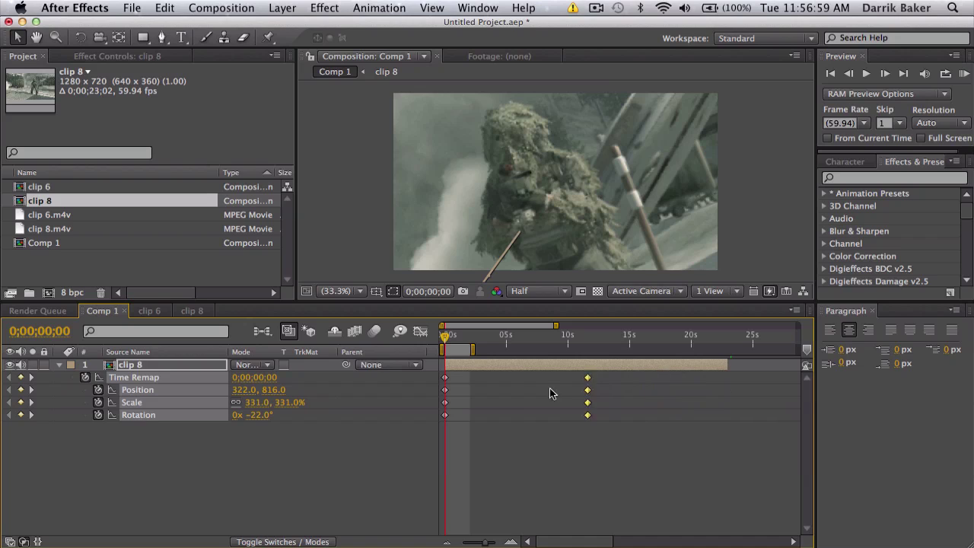
left_click_drag(533, 396, 467, 404)
left_click_drag(730, 366, 468, 370)
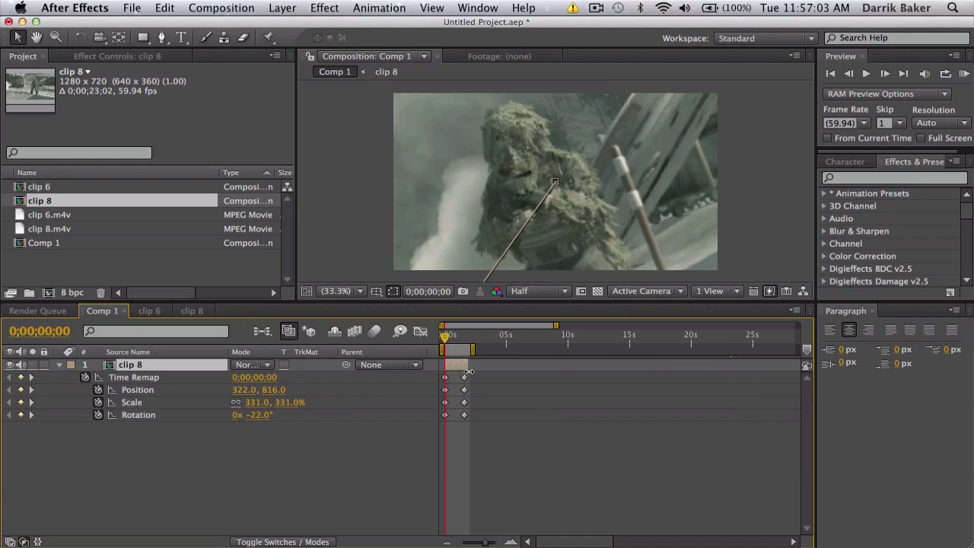
key("equal")
key("equal")
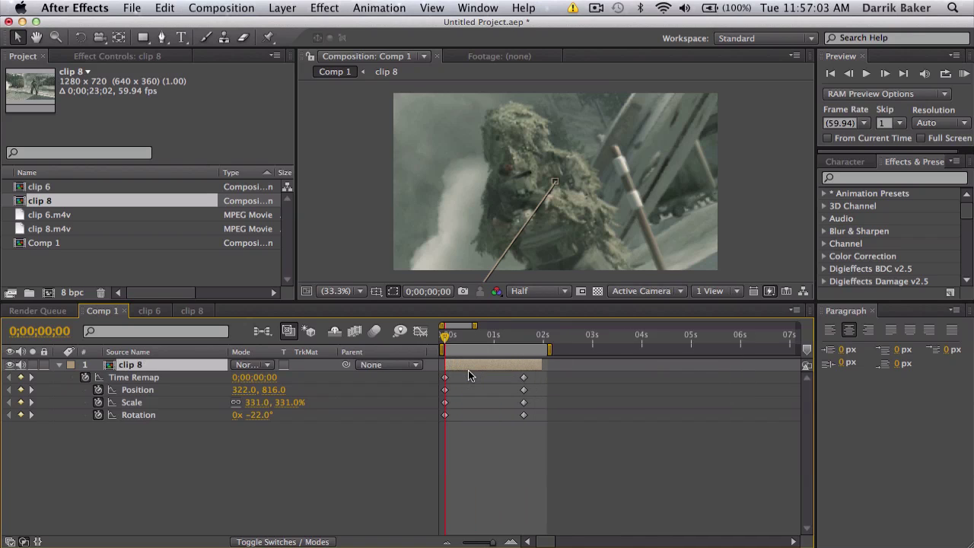
Step: RAM-preview clip 8's animation, then shift its last Time Remap keyframe to about 0.7 seconds
left_click(964, 77)
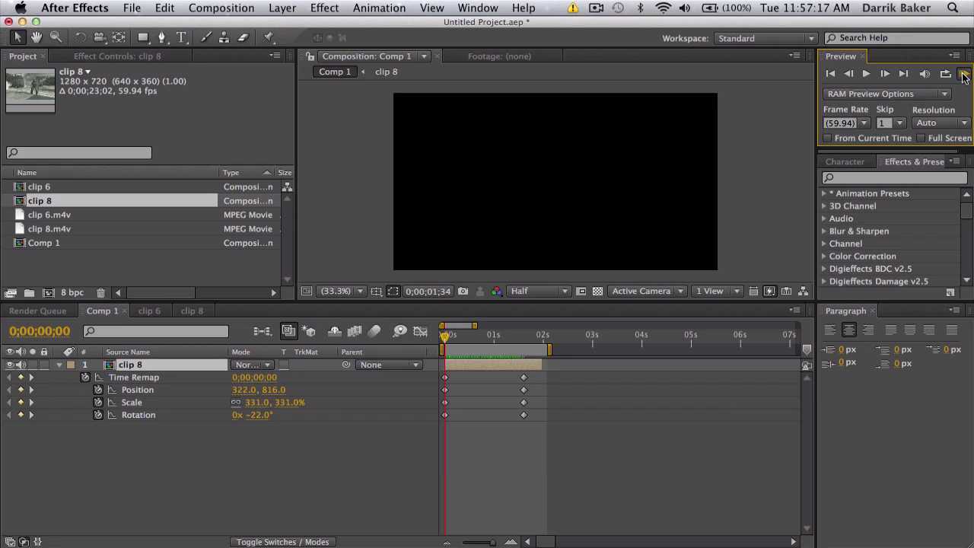
left_click(964, 73)
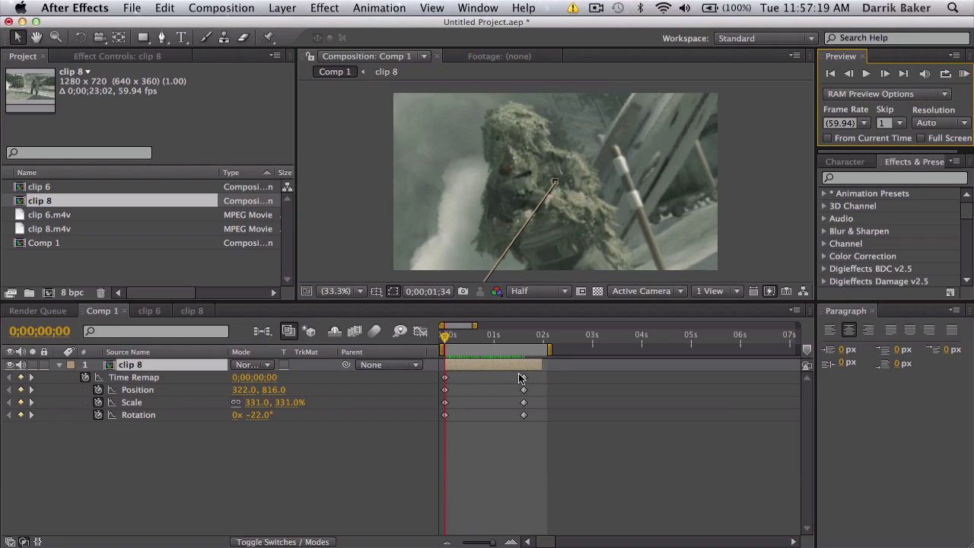
left_click_drag(524, 378, 478, 378)
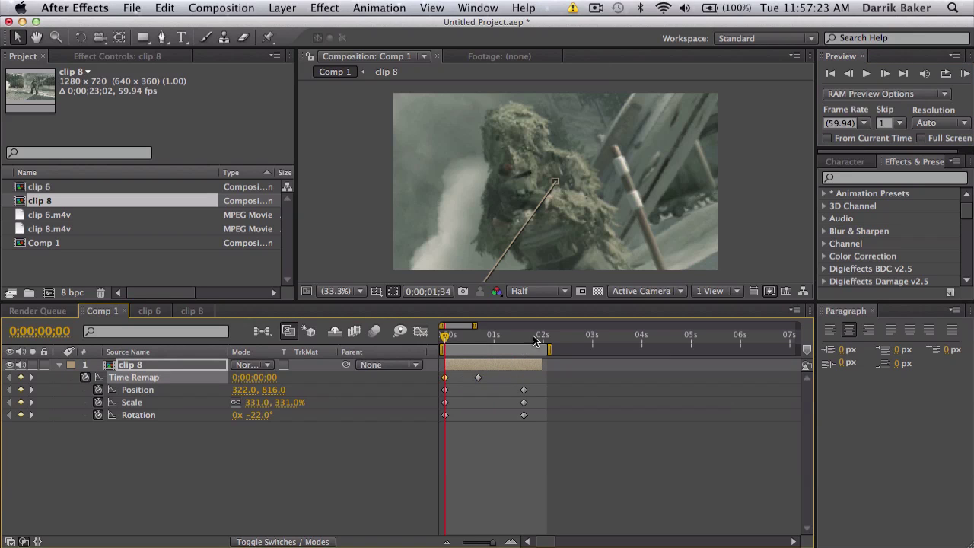
Step: Apply Easy Ease to clip 8's Time Remap keyframe and deselect the layer
left_click(521, 332)
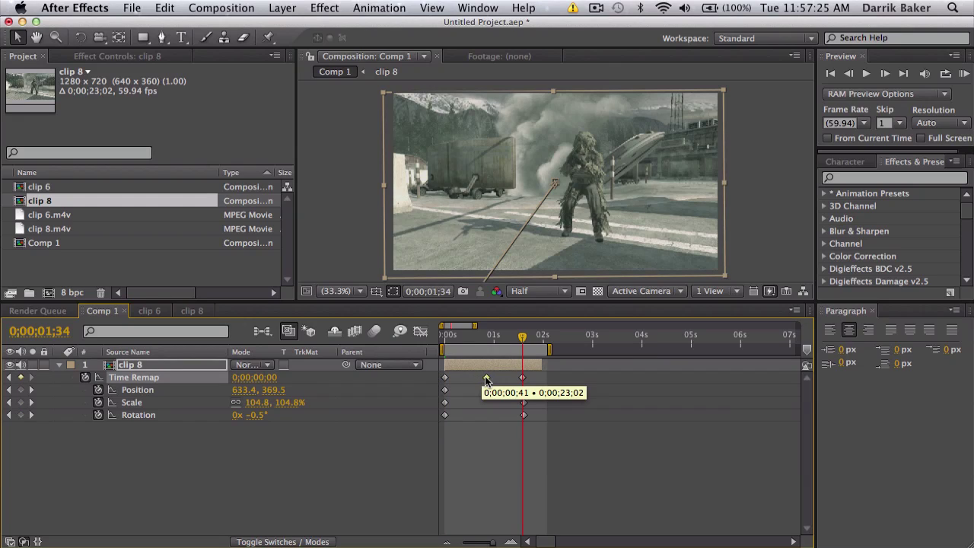
right_click(486, 378)
mouse_move(533, 525)
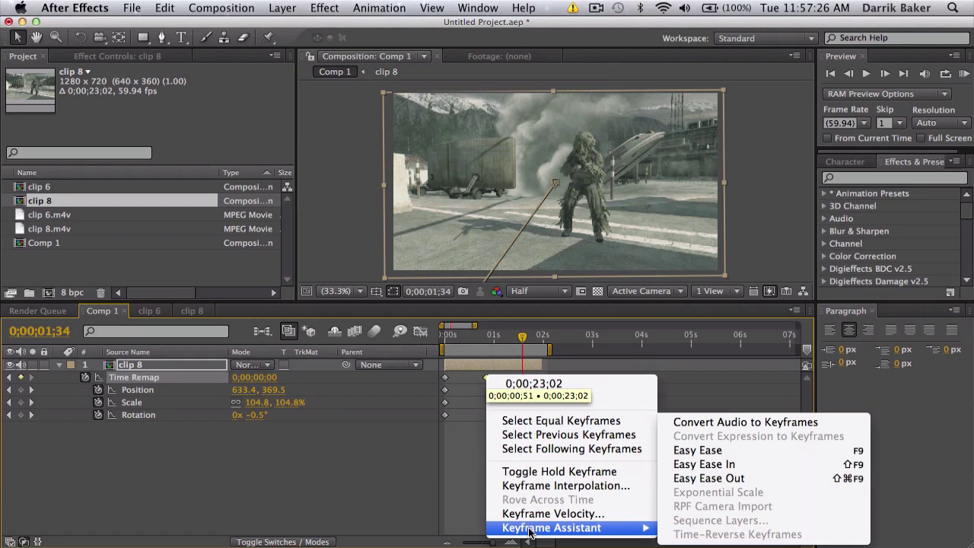
left_click(681, 452)
left_click(681, 441)
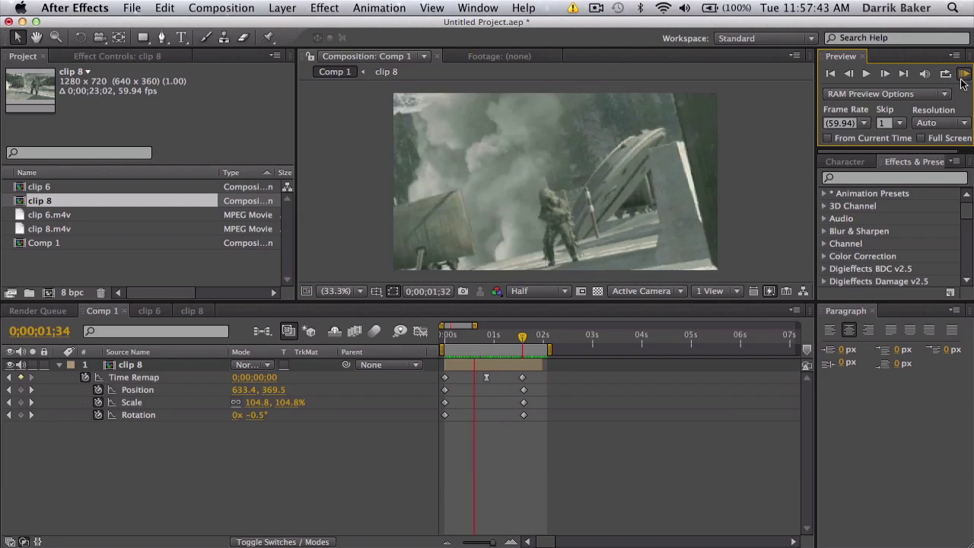
Step: Stop the looping preview and scrub through the start of the bounce
left_click(498, 265)
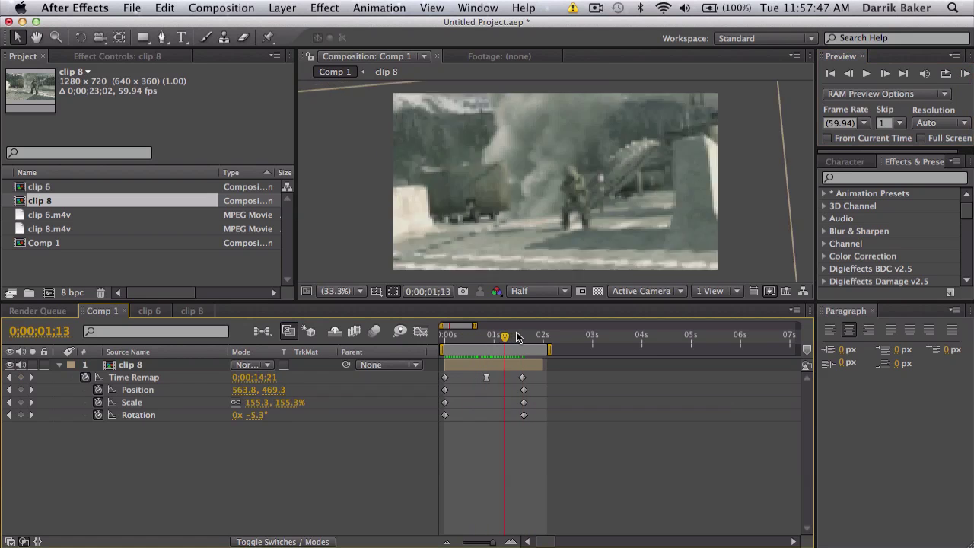
left_click(451, 338)
left_click_drag(452, 340, 482, 342)
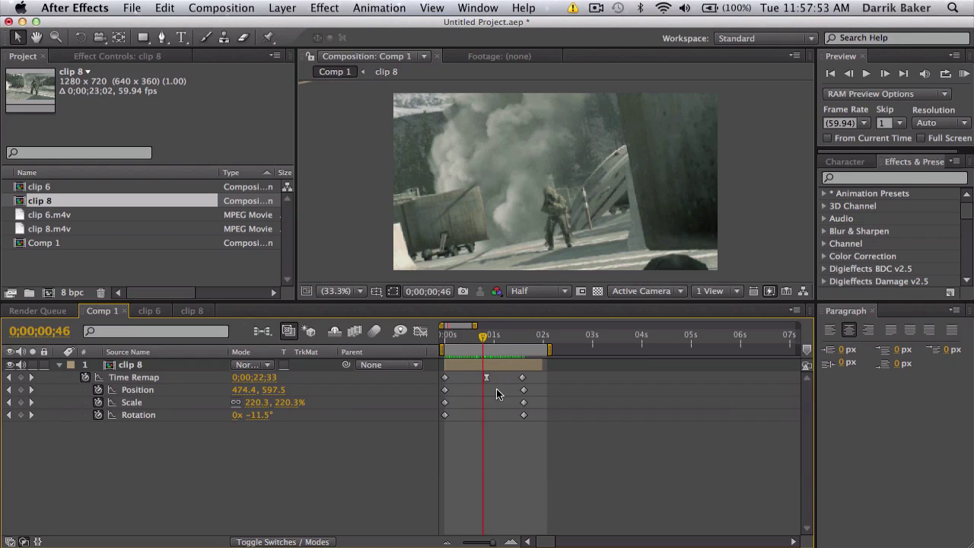
Step: Switch to Chrome and open the YouTube Video Manager from the account menu
key("super+Tab")
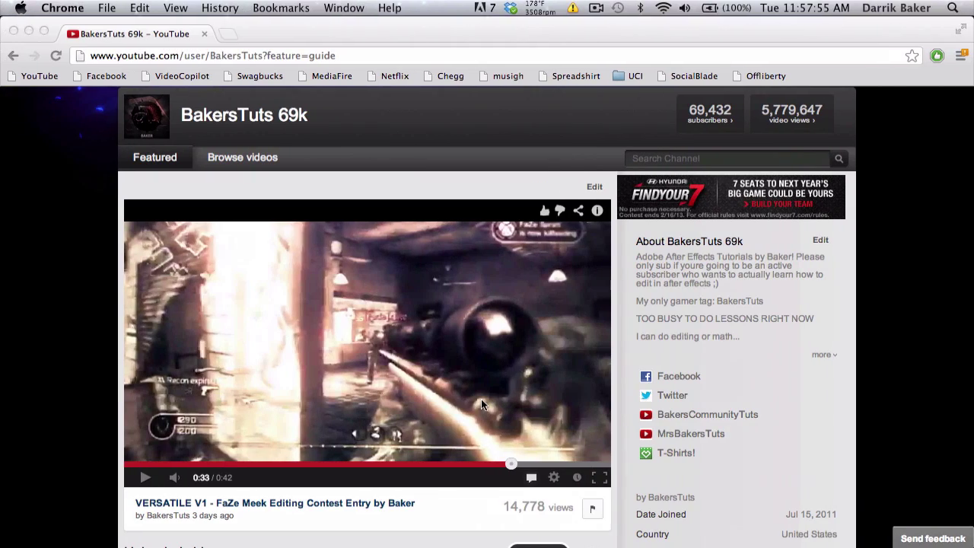
scroll(487, 411, "down", 3)
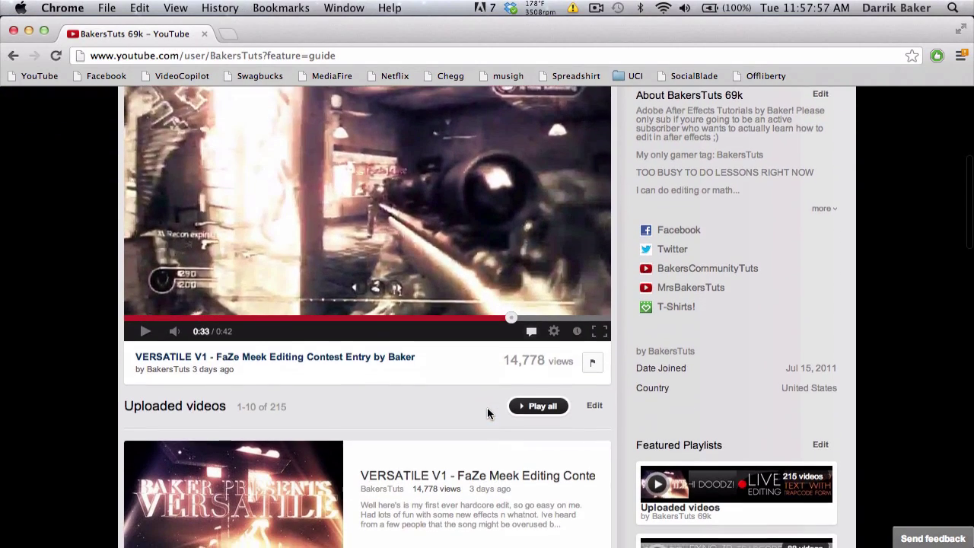
scroll(454, 322, "up", 8)
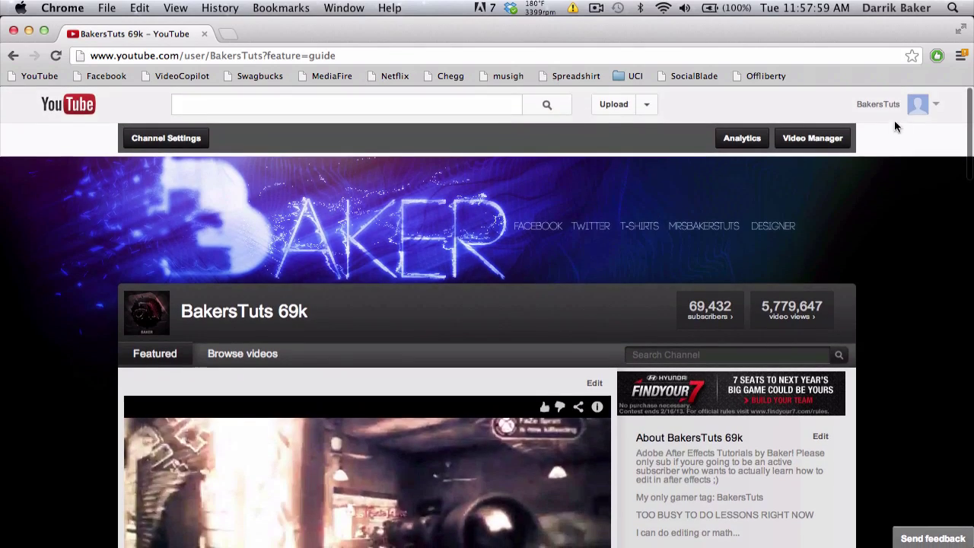
left_click(910, 112)
left_click(871, 151)
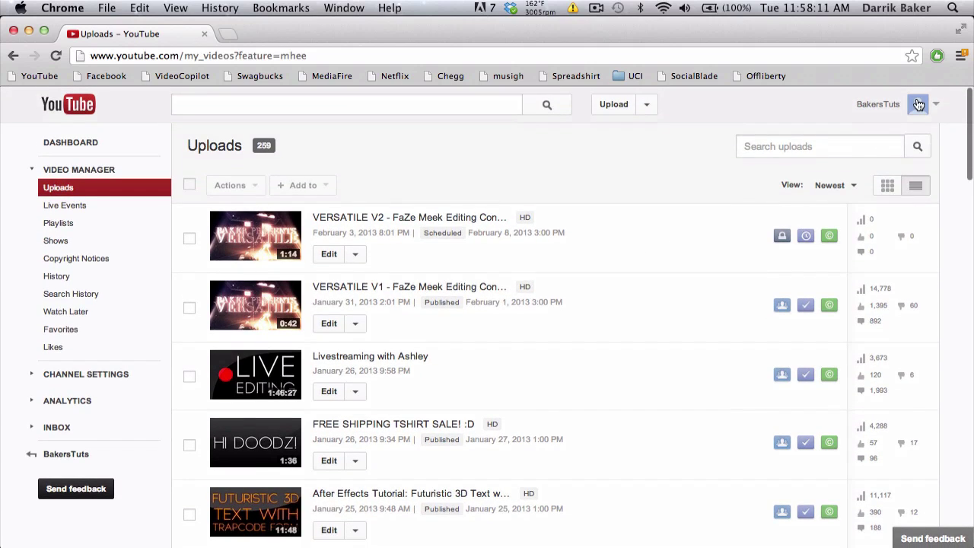
Step: Return to the channel's main page and play the featured VERSATILE V1 editing contest video
left_click(913, 103)
left_click(857, 140)
scroll(223, 404, "down", 5)
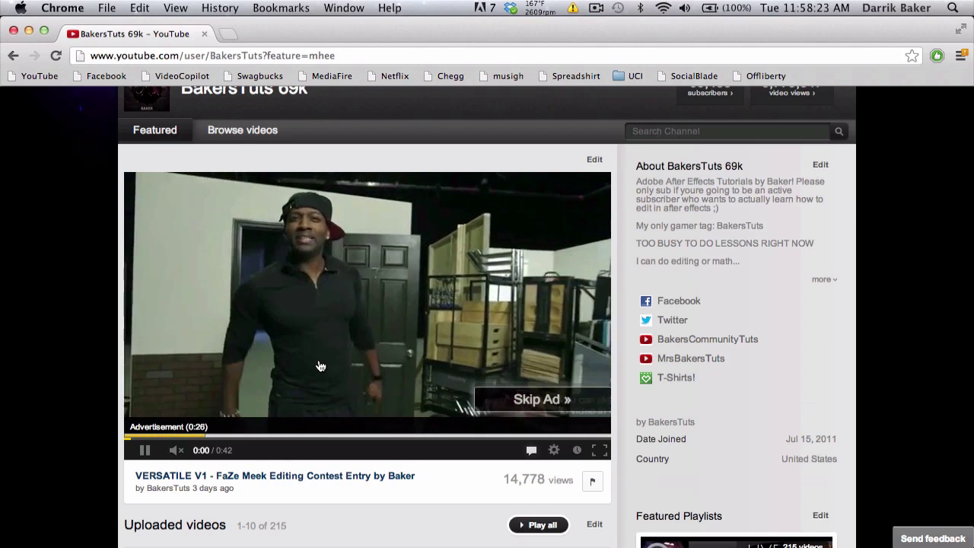
scroll(320, 367, "down", 1)
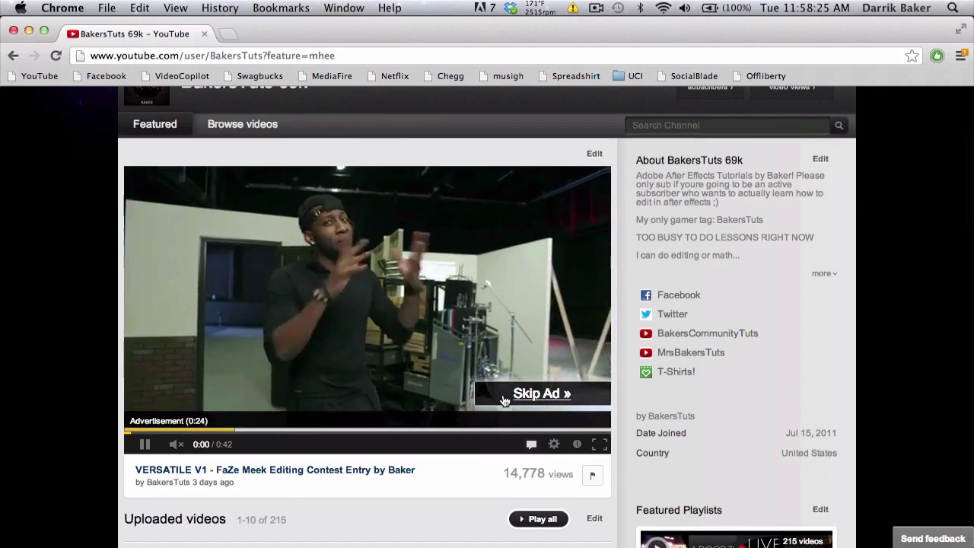